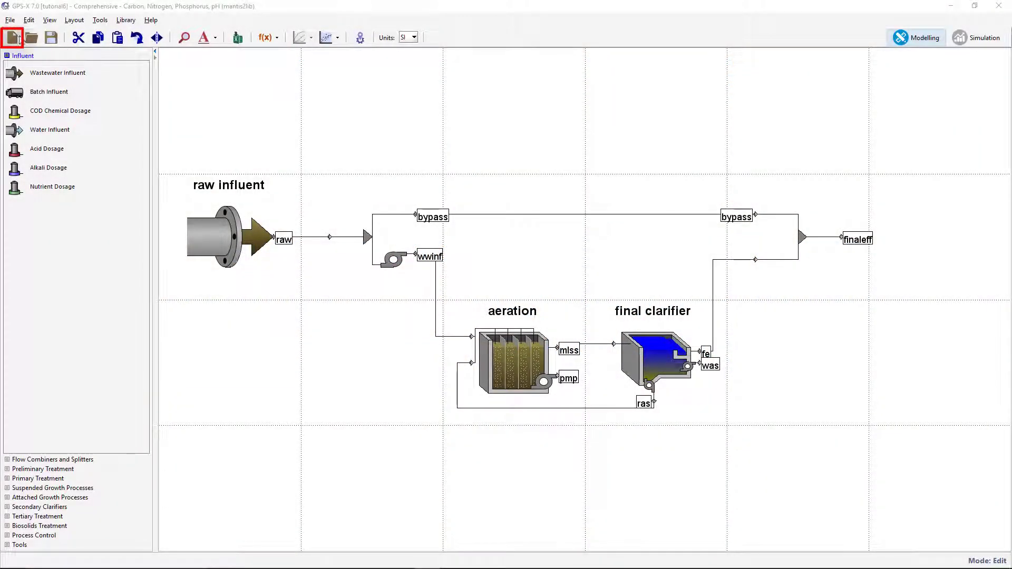
# Step: Close the current layout and save a new blank one as tutorial7
pyautogui.click(18, 39)
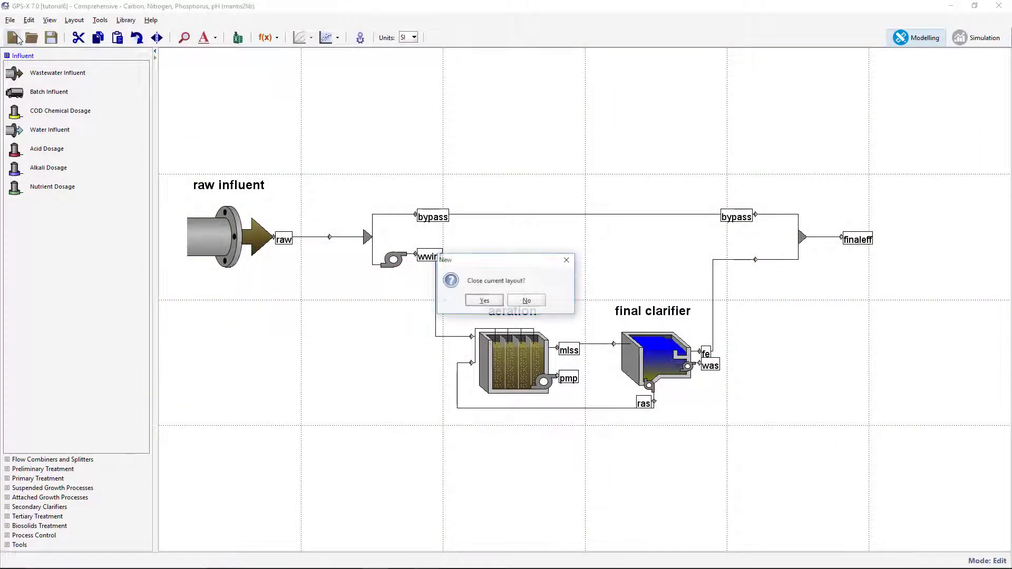
pyautogui.click(473, 302)
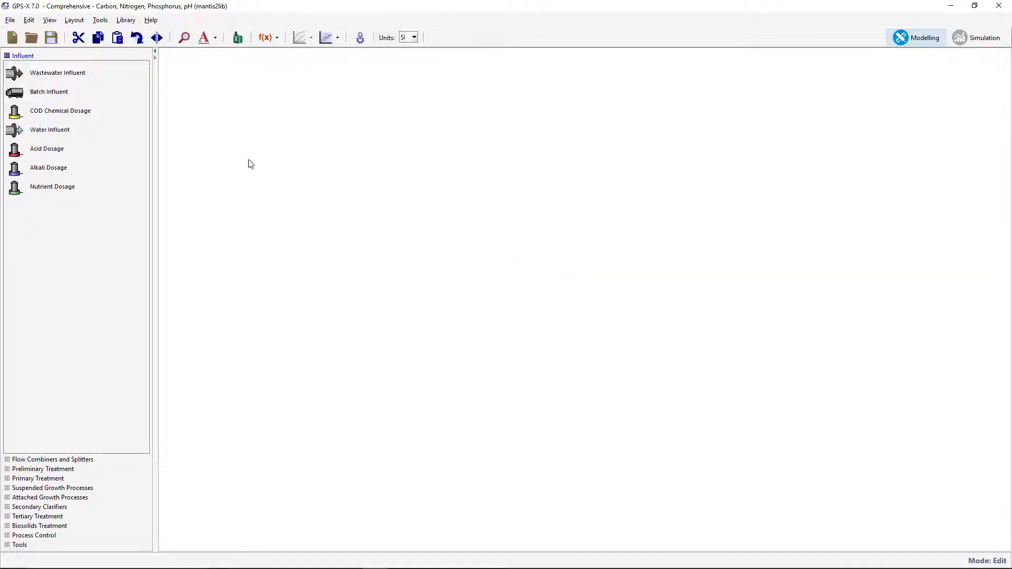
pyautogui.click(12, 21)
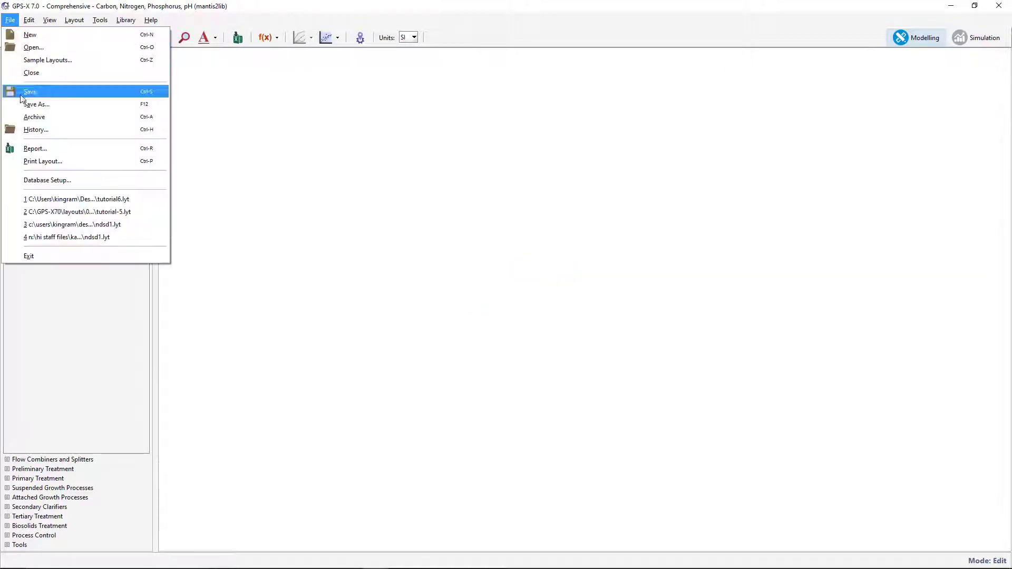
pyautogui.click(22, 104)
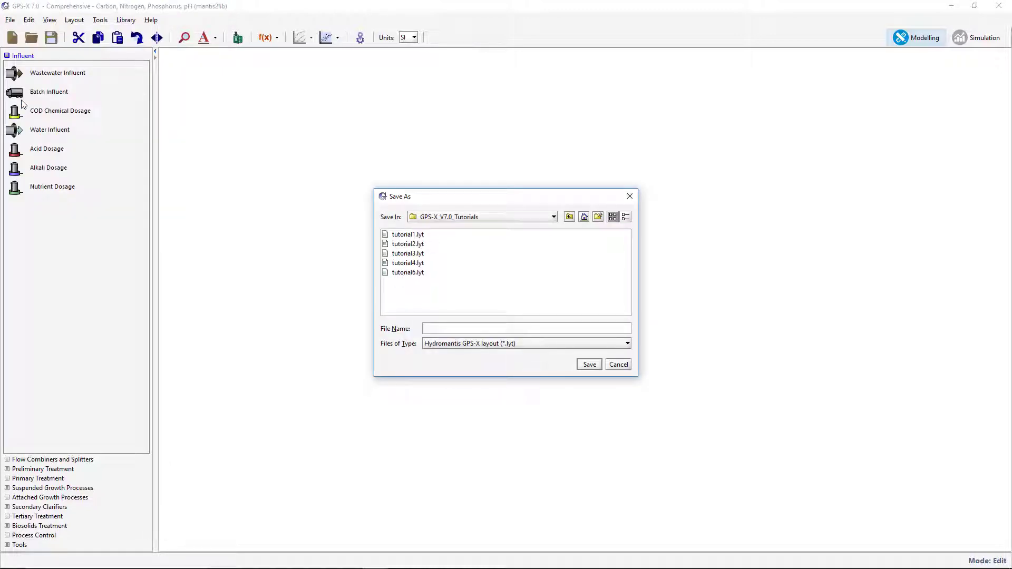
pyautogui.write('tutorial7')
pyautogui.press('Return')
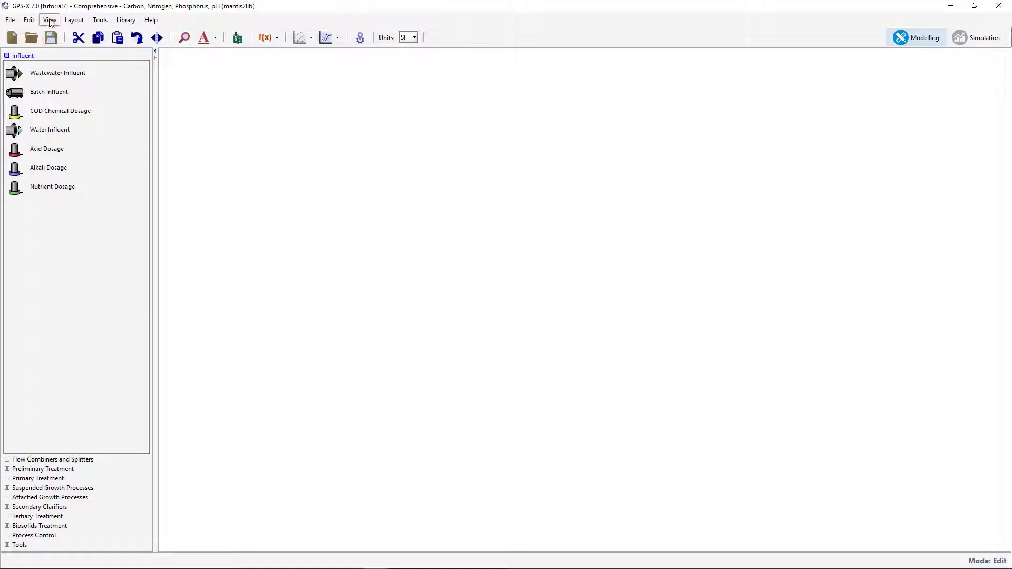
# Step: Turn on the canvas grid and keep the Comprehensive mantis2lib library selected
pyautogui.click(50, 20)
pyautogui.click(65, 93)
pyautogui.click(125, 20)
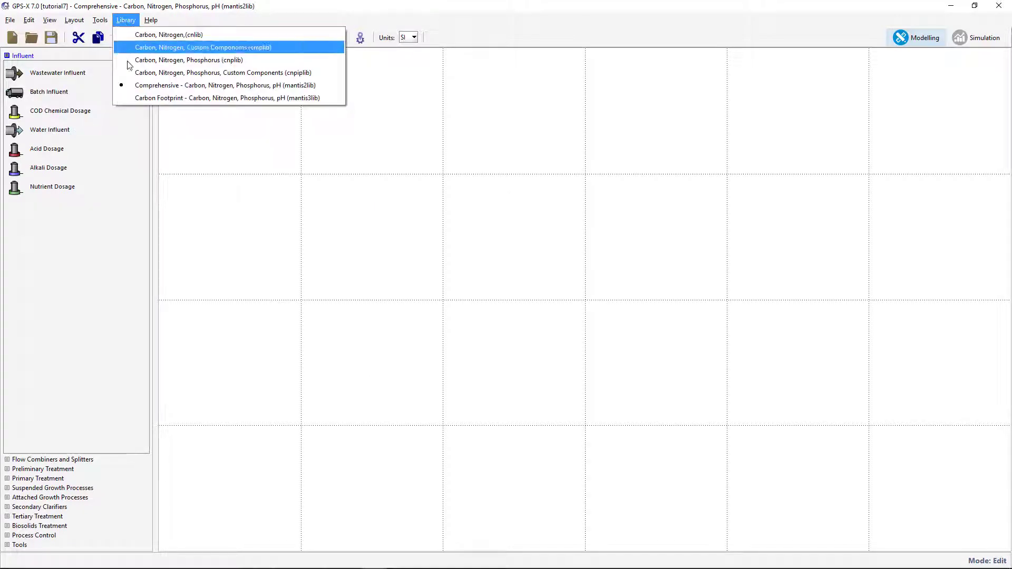
pyautogui.click(132, 85)
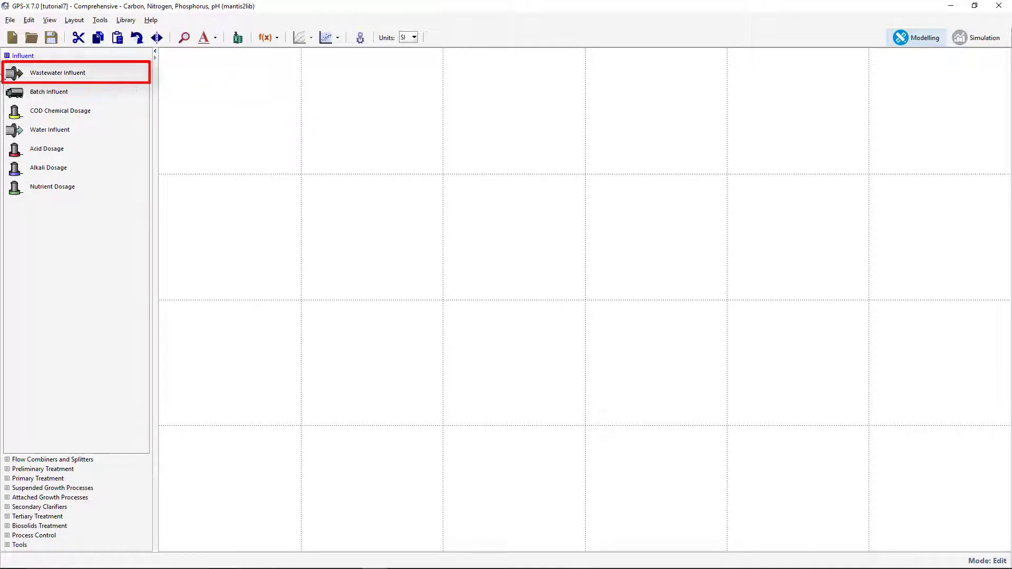
# Step: Place a Wastewater Influent, a Completely-Mixed Tank below-right of it, and a Rectangular Secondary Clarifier right of the tank
pyautogui.moveTo(8, 75); pyautogui.dragTo(11, 79)
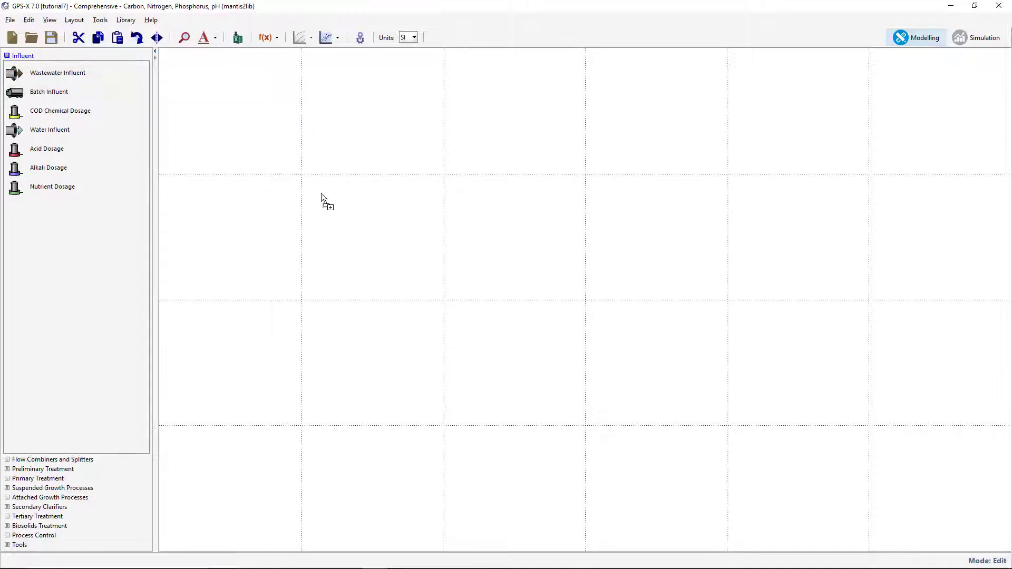
pyautogui.moveTo(323, 193); pyautogui.dragTo(328, 194)
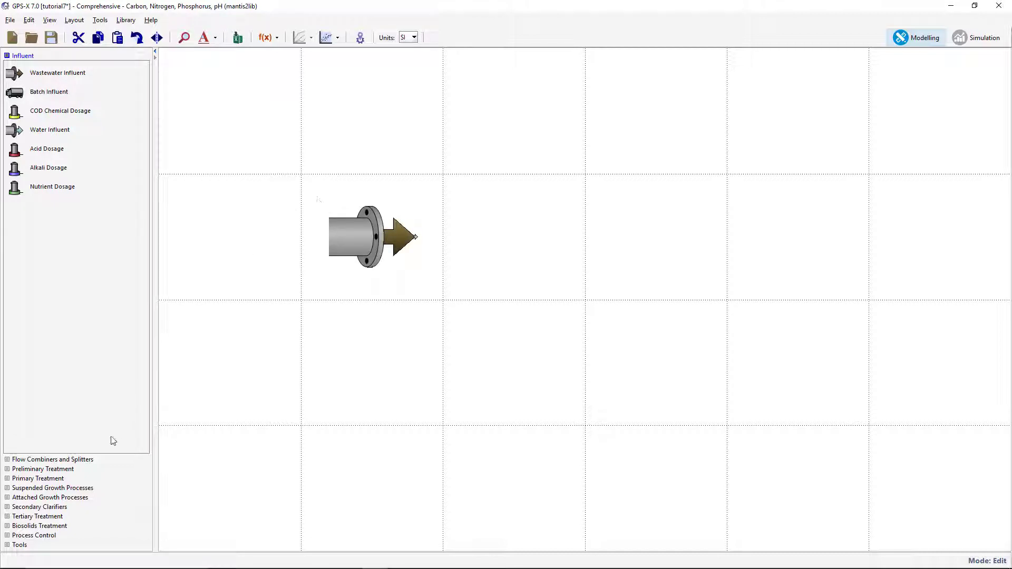
pyautogui.click(97, 487)
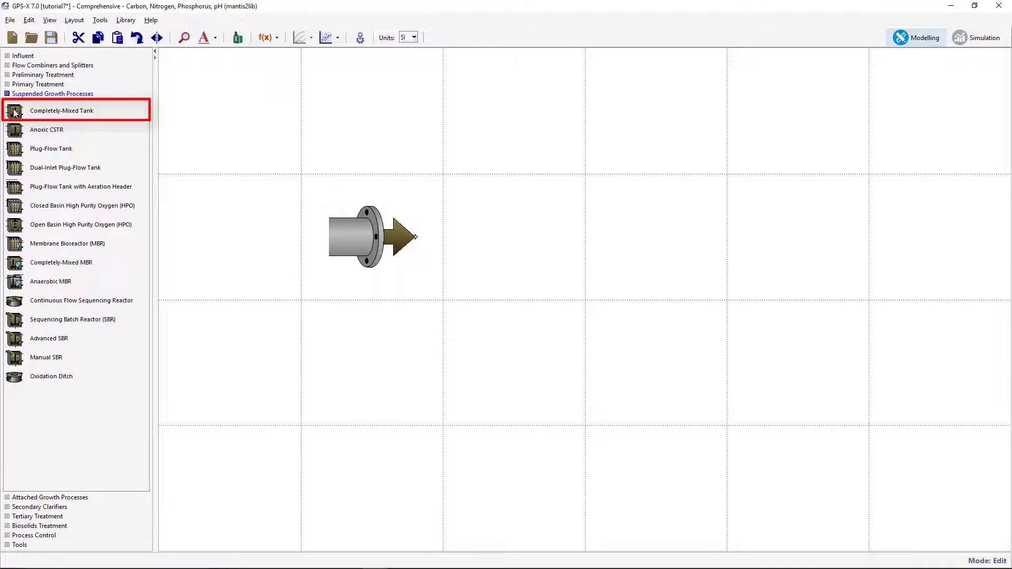
pyautogui.moveTo(15, 113); pyautogui.dragTo(91, 195)
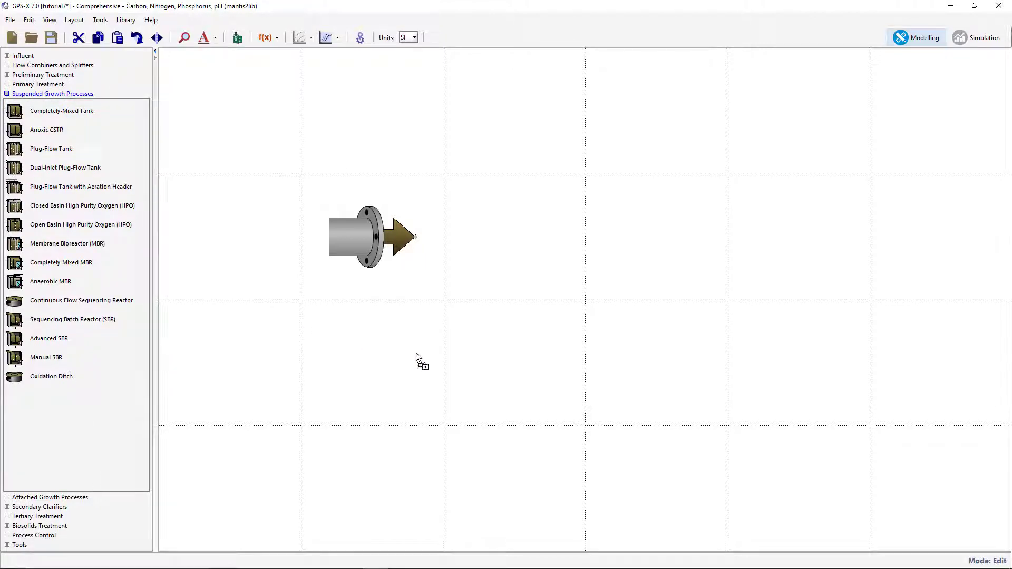
pyautogui.moveTo(504, 365); pyautogui.dragTo(505, 365)
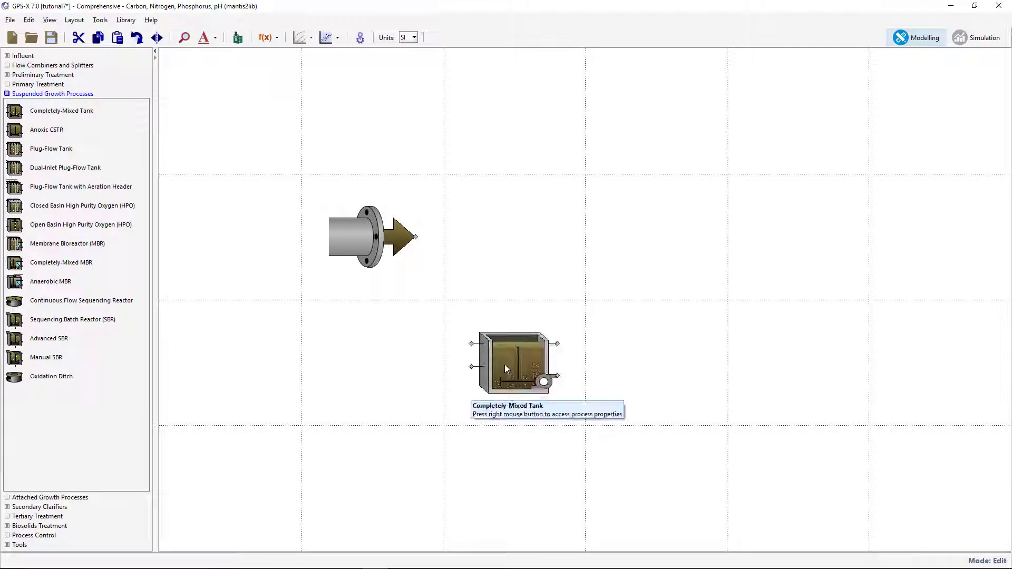
pyautogui.click(81, 507)
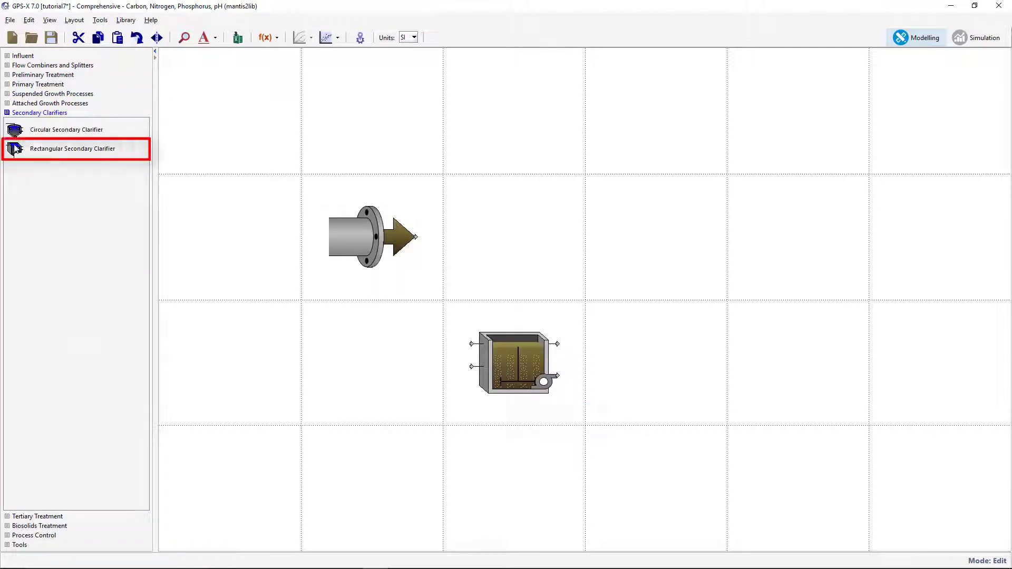
pyautogui.moveTo(17, 150); pyautogui.dragTo(316, 304)
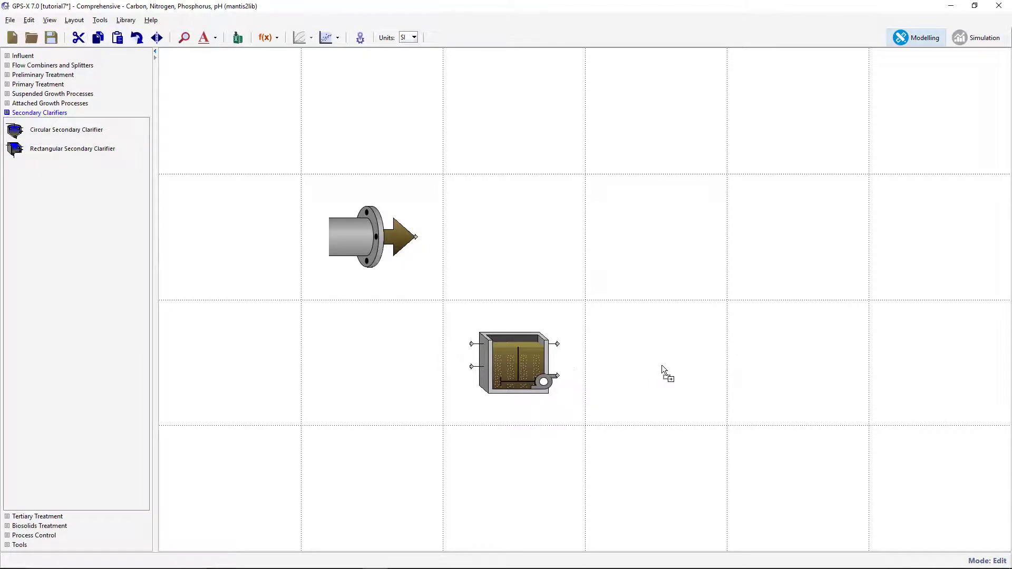
pyautogui.moveTo(662, 365); pyautogui.dragTo(662, 366)
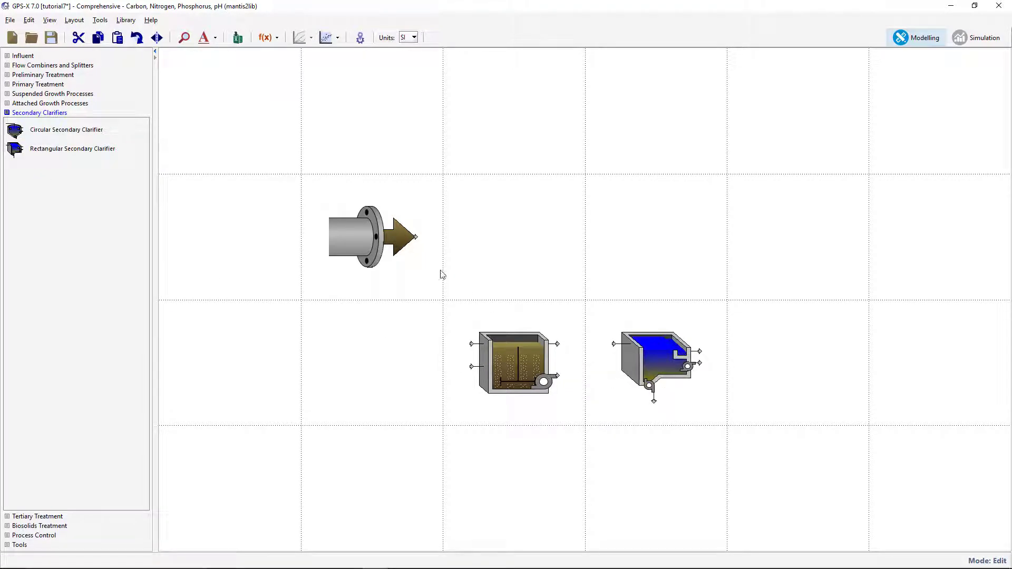
# Step: Pipe influent outlet to tank inlet, tank overflow to clarifier, and clarifier underflow back to the tank
pyautogui.moveTo(417, 237); pyautogui.dragTo(472, 344)
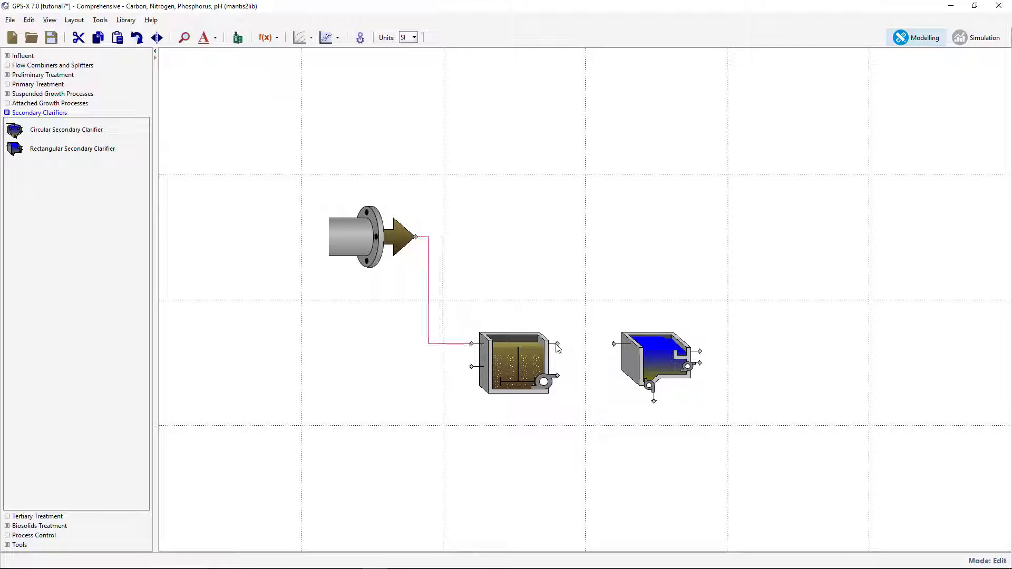
pyautogui.moveTo(557, 345); pyautogui.dragTo(614, 345)
pyautogui.moveTo(655, 402); pyautogui.dragTo(472, 369)
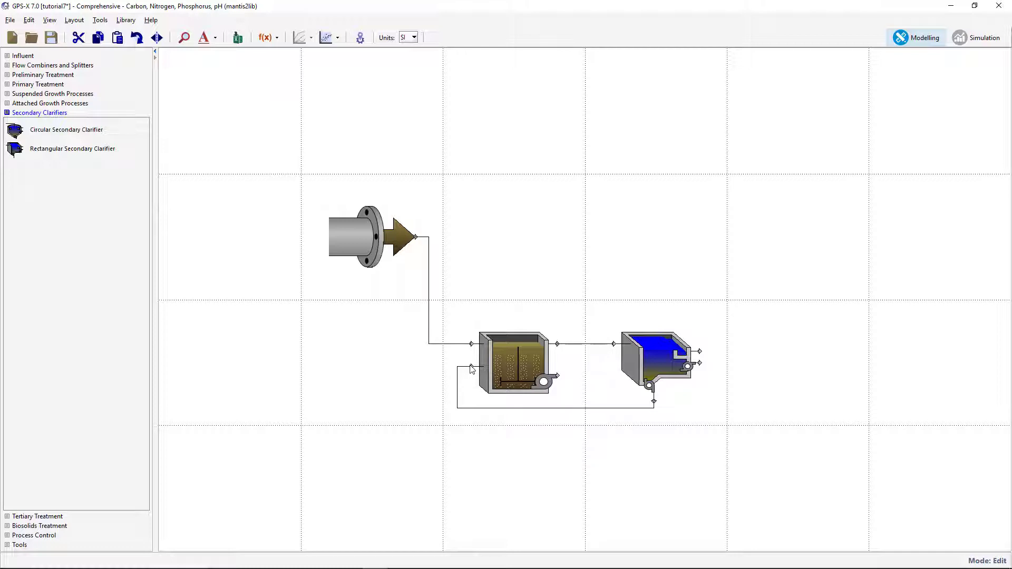
# Step: Show stream labels, then label the influent 'Influent' with stream name wwinf
pyautogui.click(202, 42)
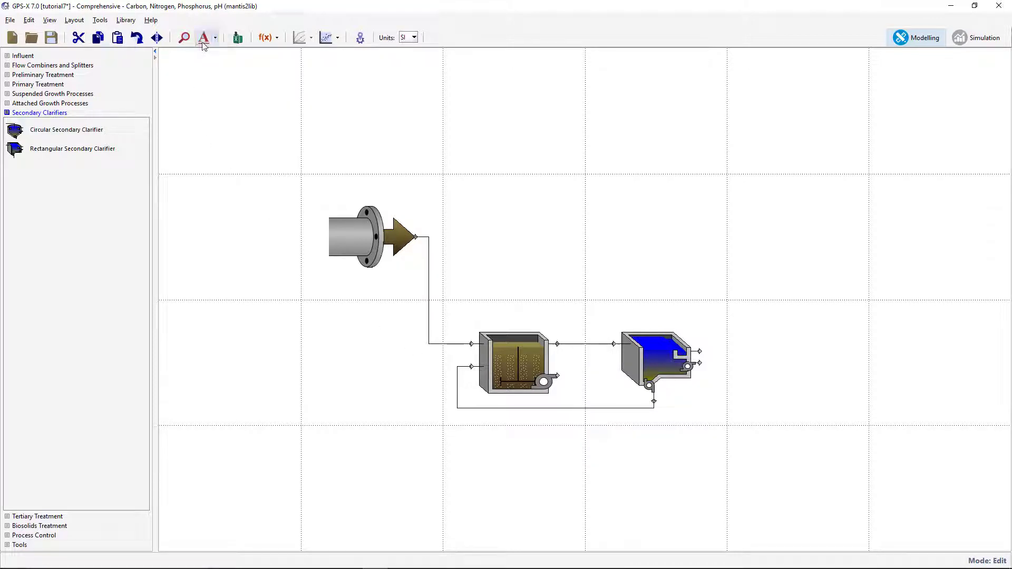
pyautogui.rightClick(347, 243)
pyautogui.click(389, 335)
pyautogui.write('In')
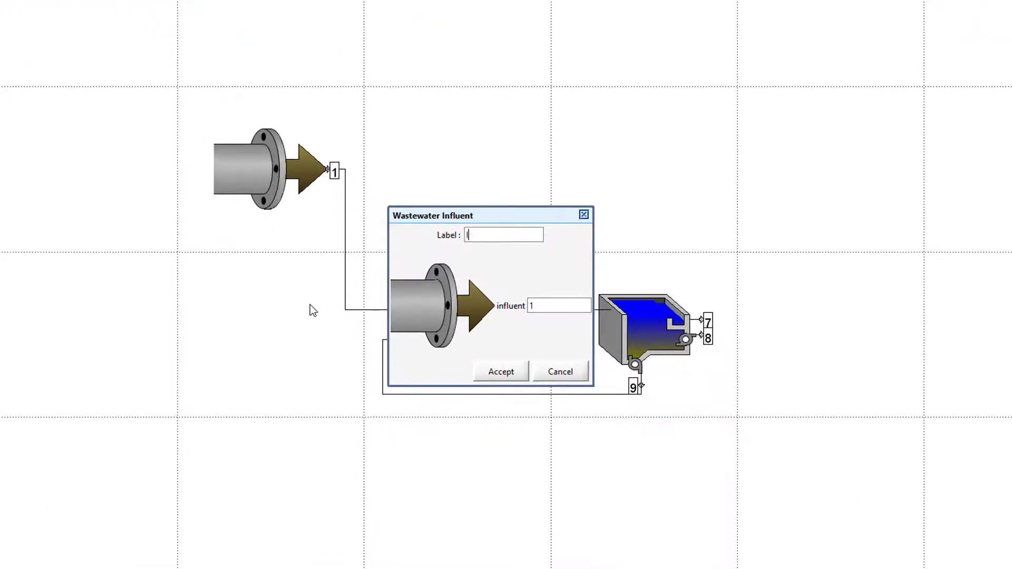
pyautogui.write('fluent')
pyautogui.press('Tab')
pyautogui.write('wwinf')
pyautogui.click(488, 374)
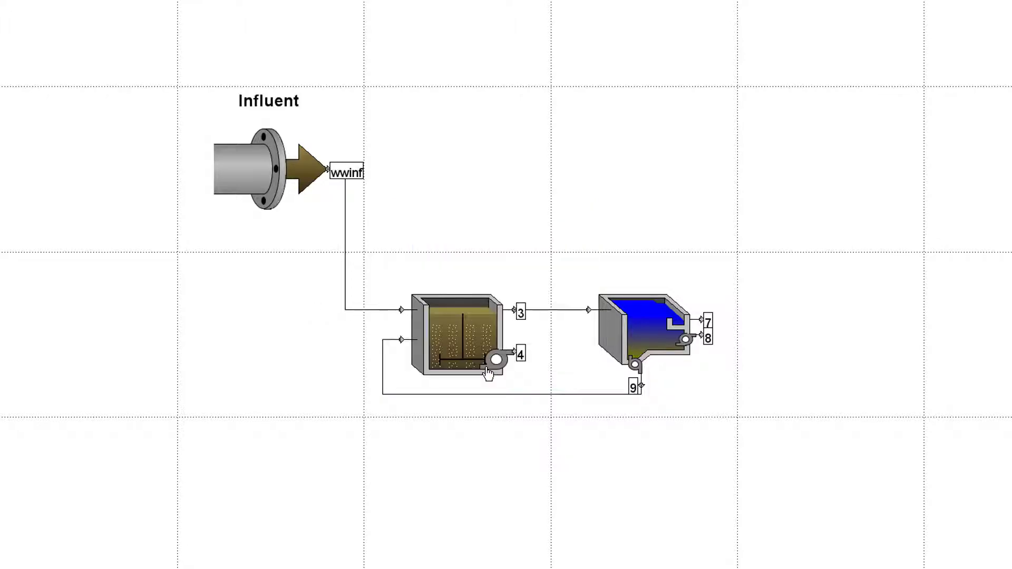
# Step: Label the tank 'CSTR' and name its streams mlss, pmp and ras
pyautogui.rightClick(462, 347)
pyautogui.click(493, 479)
pyautogui.write('CSTR')
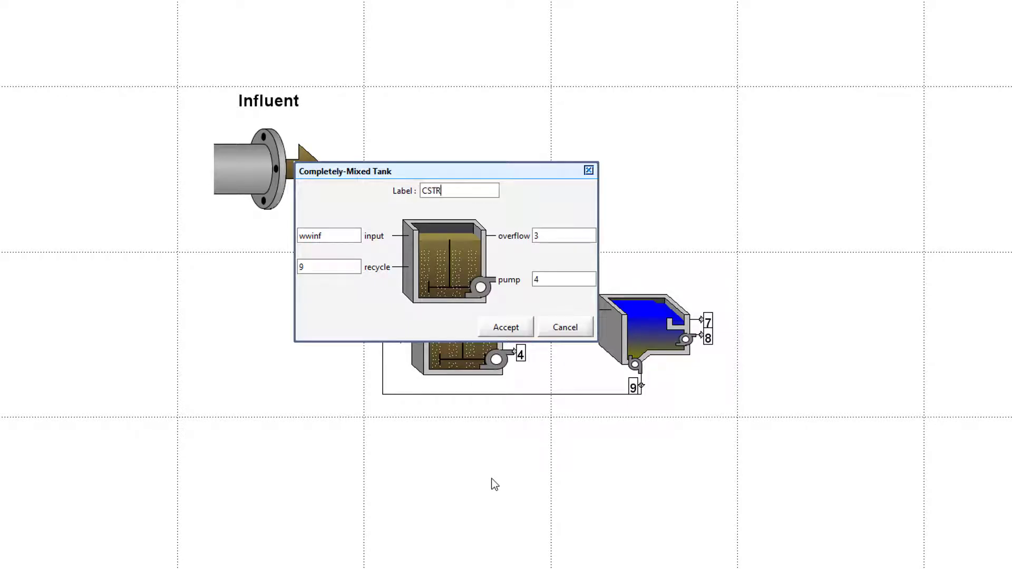
pyautogui.doubleClick(534, 237)
pyautogui.doubleClick(543, 275)
pyautogui.write('pmp')
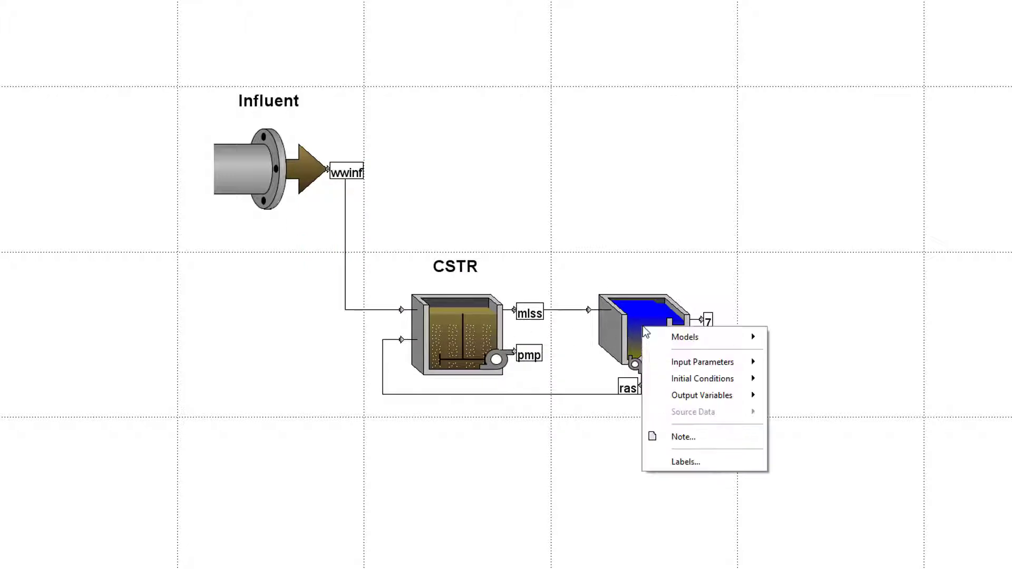
# Step: Label the clarifier 'Final Clarifier' with overflow stream fe and underflow stream was
pyautogui.click(679, 463)
pyautogui.write('Final Clarifier')
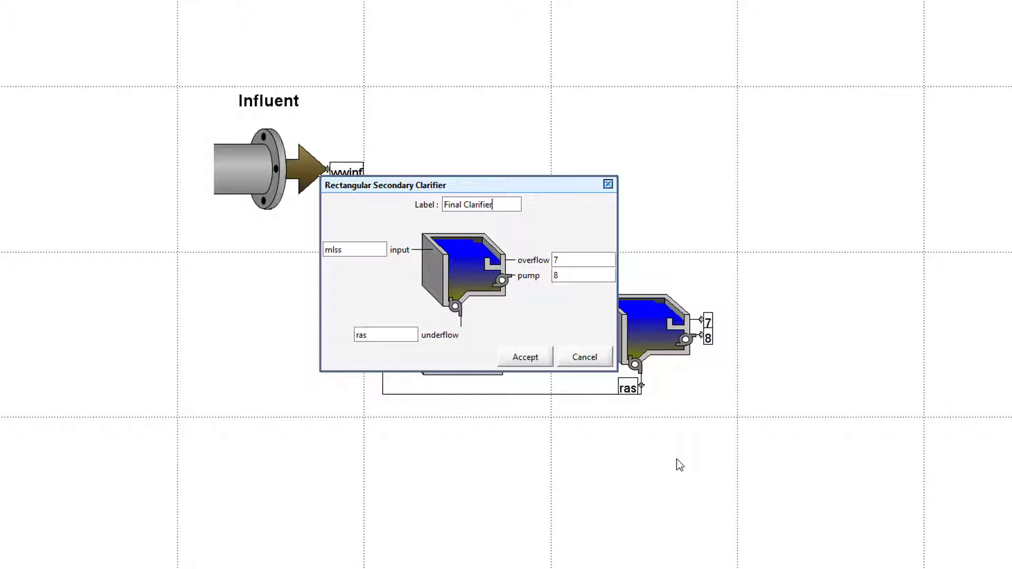
pyautogui.doubleClick(555, 255)
pyautogui.write('fe')
pyautogui.doubleClick(555, 275)
pyautogui.write('was')
pyautogui.click(527, 357)
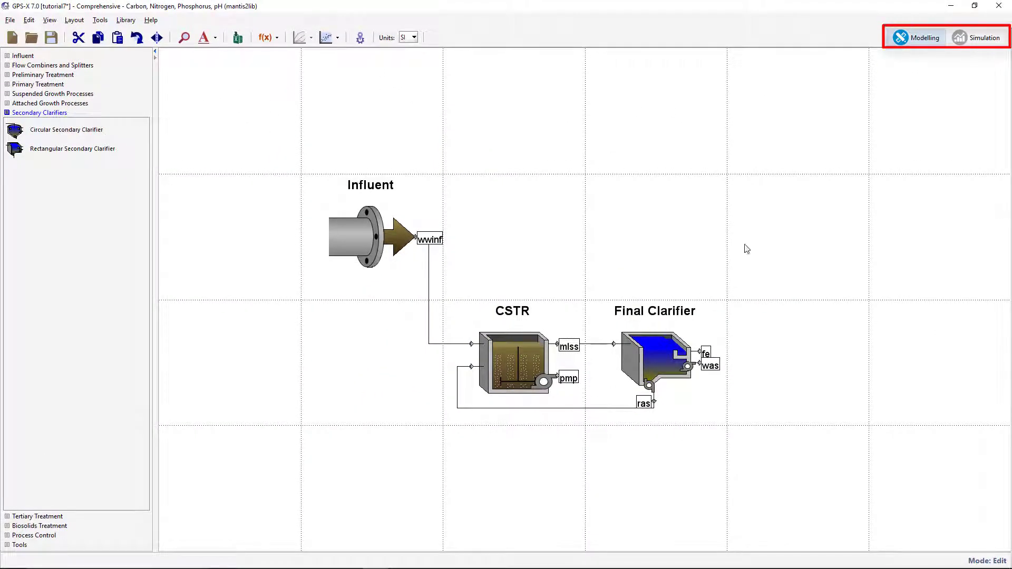
# Step: Build the model in Simulation mode and add a new scenario named Sinusoidal
pyautogui.click(975, 41)
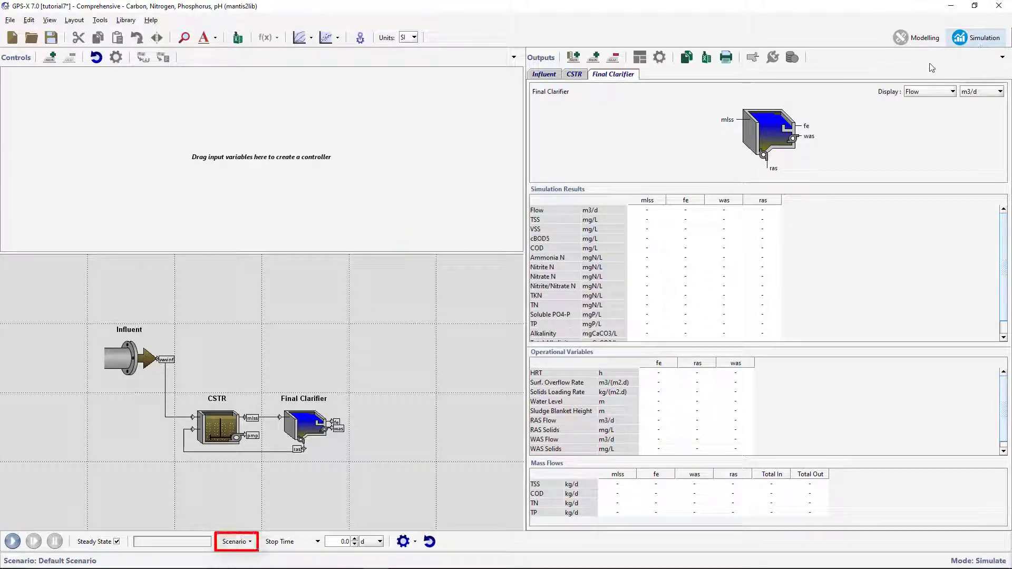
pyautogui.click(252, 543)
pyautogui.click(254, 456)
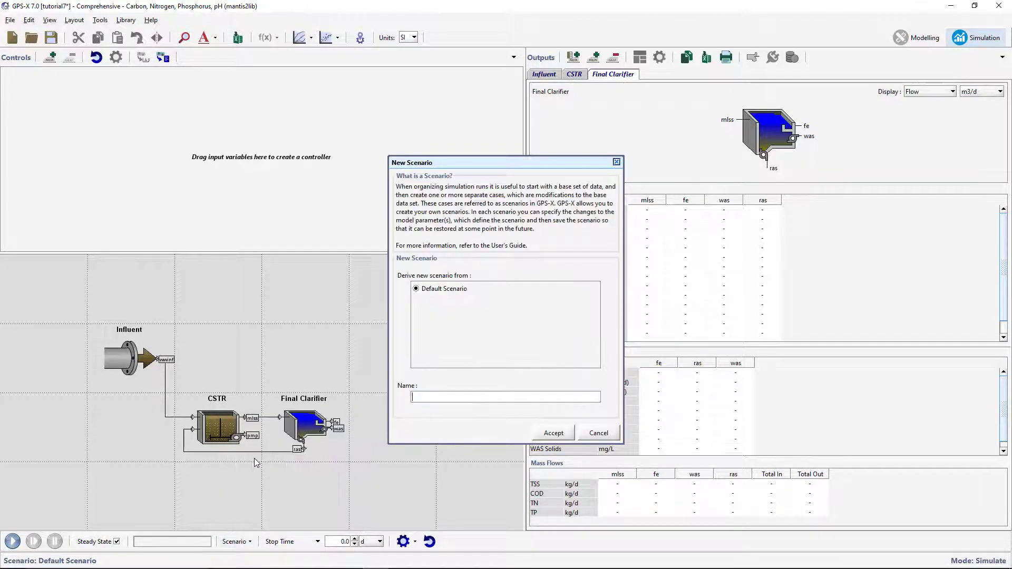
pyautogui.write('Sinusoidal')
pyautogui.click(550, 436)
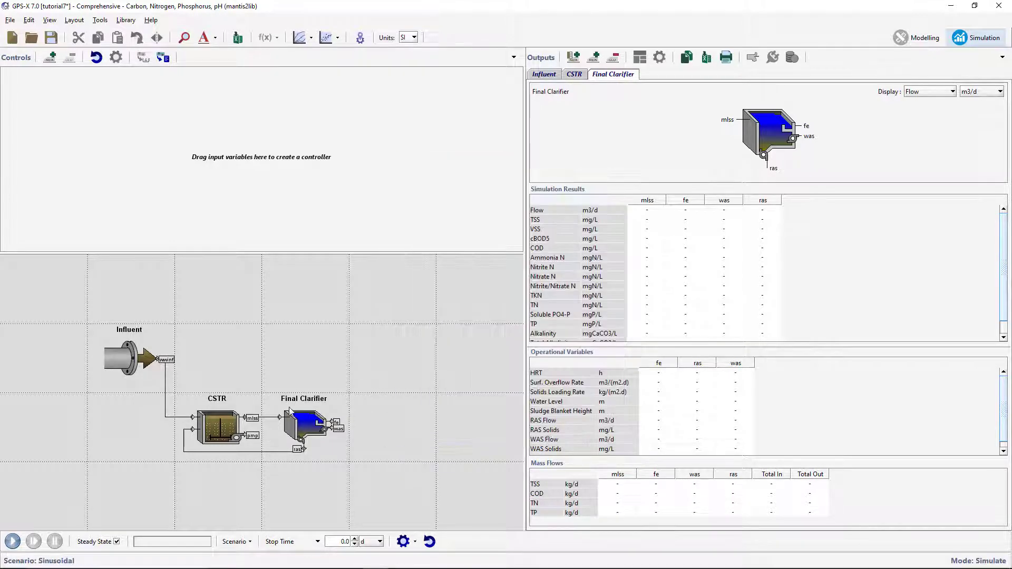
# Step: Make the influent flow Sinusoidal at 5000 m3/d and add a slider control for it
pyautogui.rightClick(128, 363)
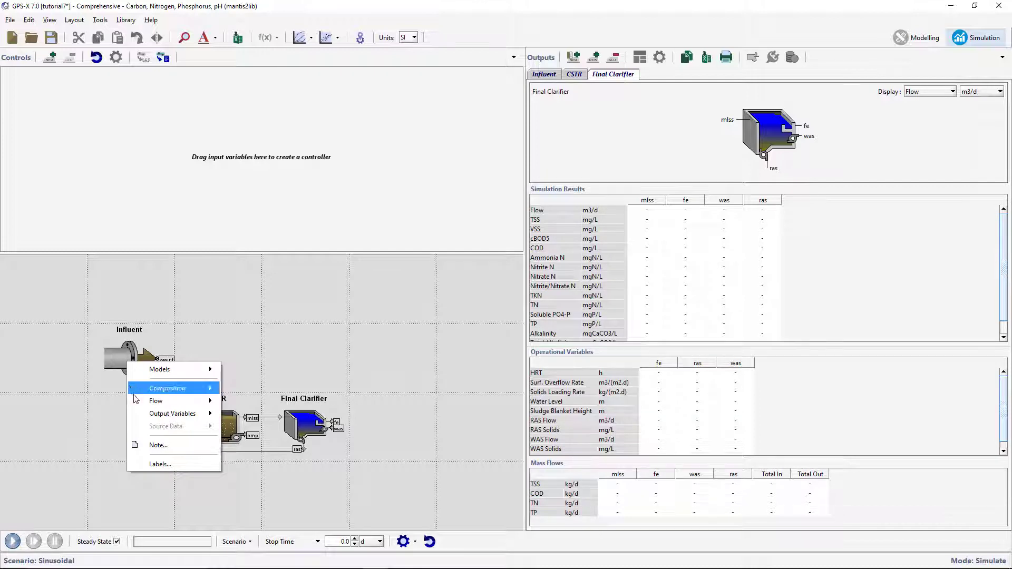
pyautogui.moveTo(173, 402)
pyautogui.click(225, 401)
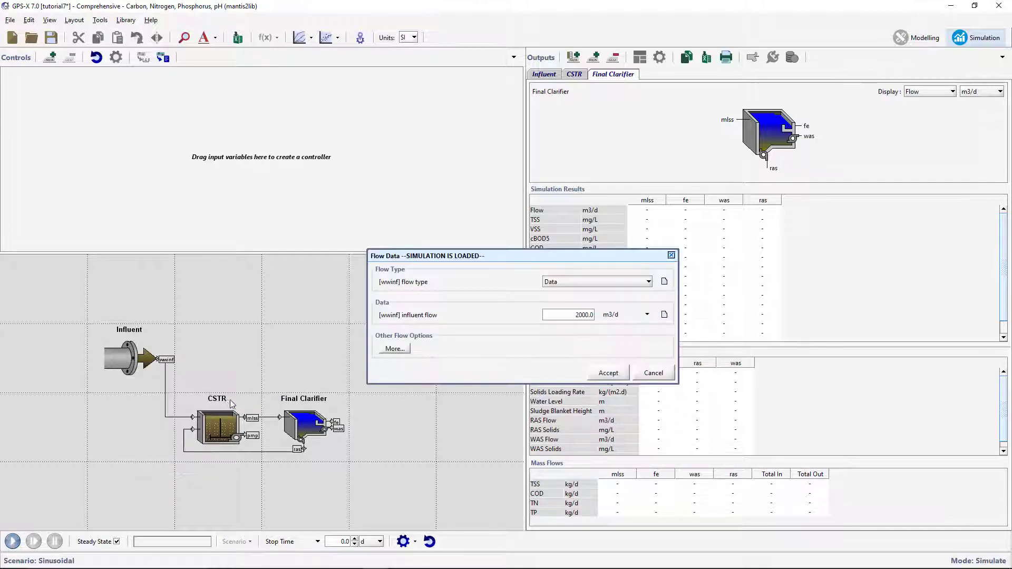
pyautogui.click(580, 283)
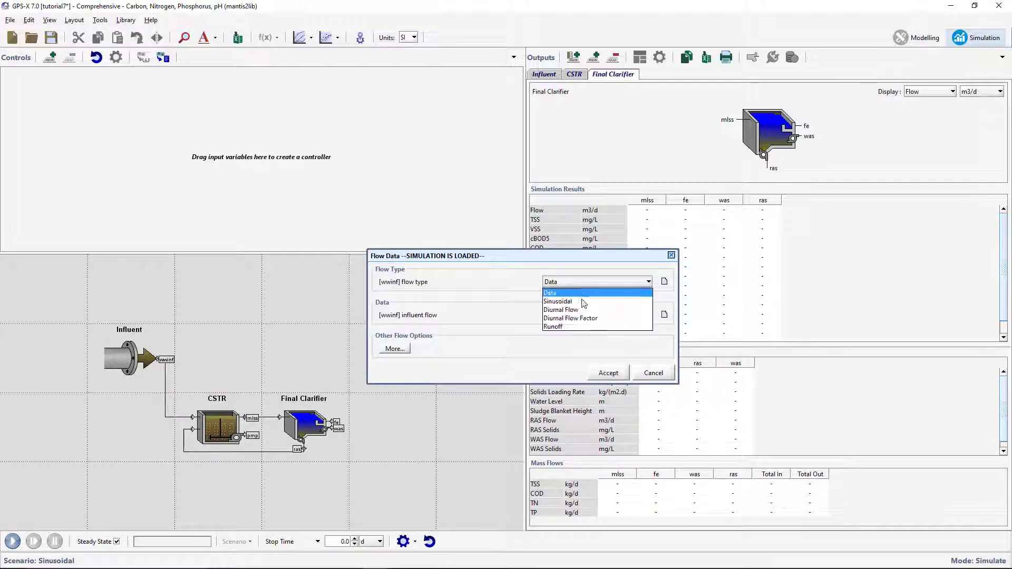
pyautogui.click(583, 302)
pyautogui.moveTo(570, 318); pyautogui.dragTo(601, 316)
pyautogui.write('50')
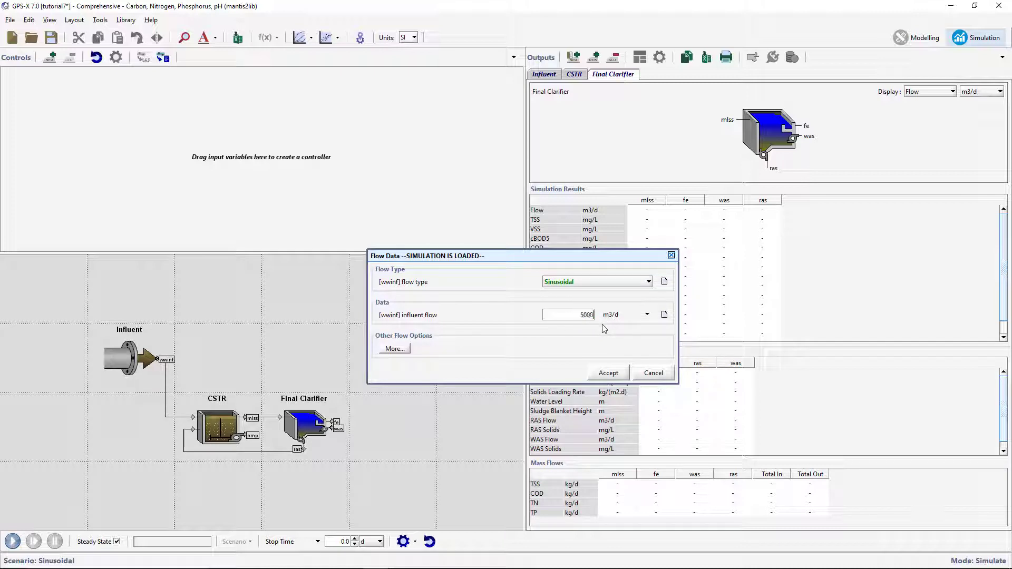
pyautogui.write('00')
pyautogui.press('Return')
pyautogui.moveTo(432, 320); pyautogui.dragTo(57, 103)
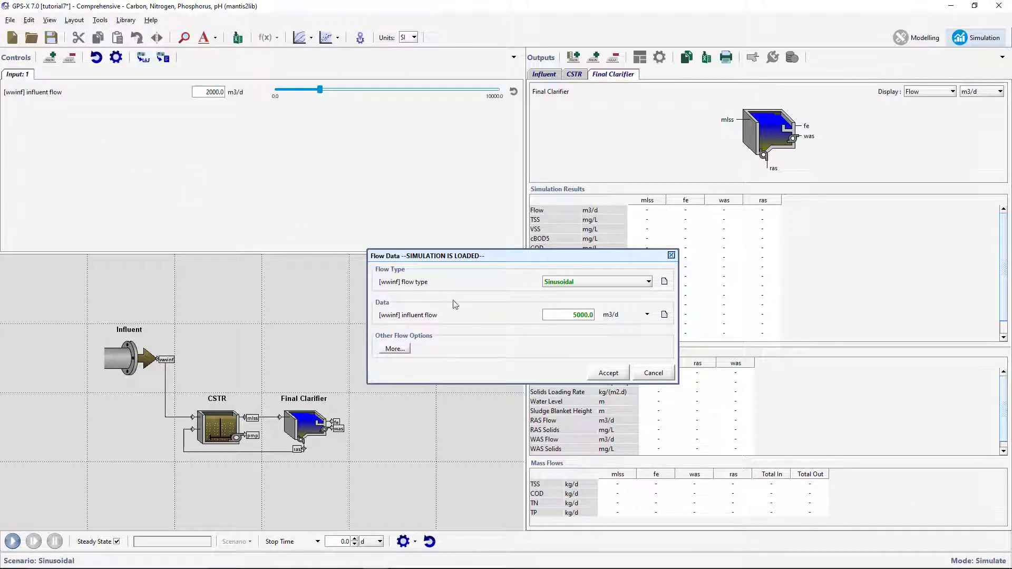
pyautogui.click(600, 372)
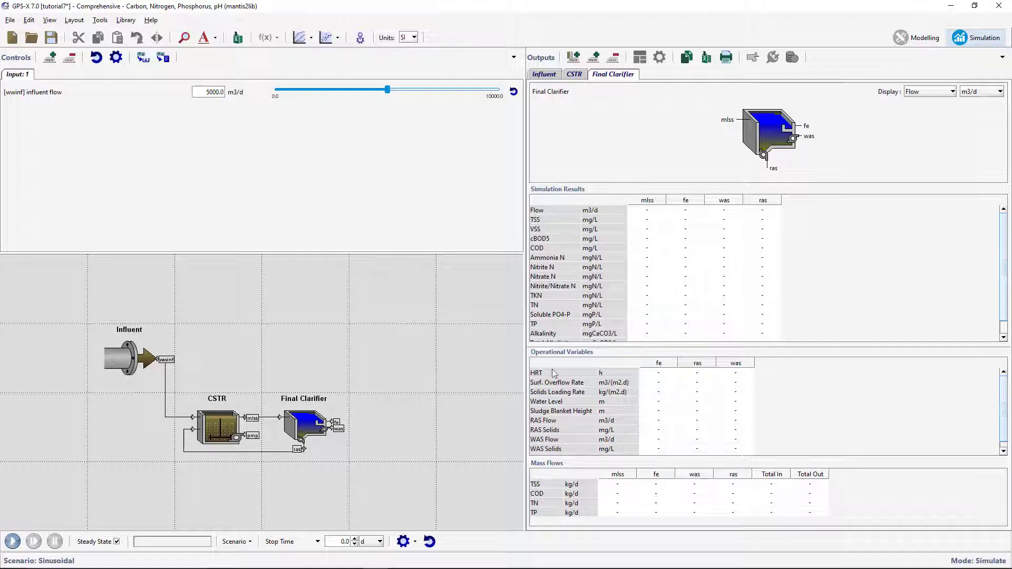
# Step: Set the influent load type to Sinusoidal
pyautogui.rightClick(124, 359)
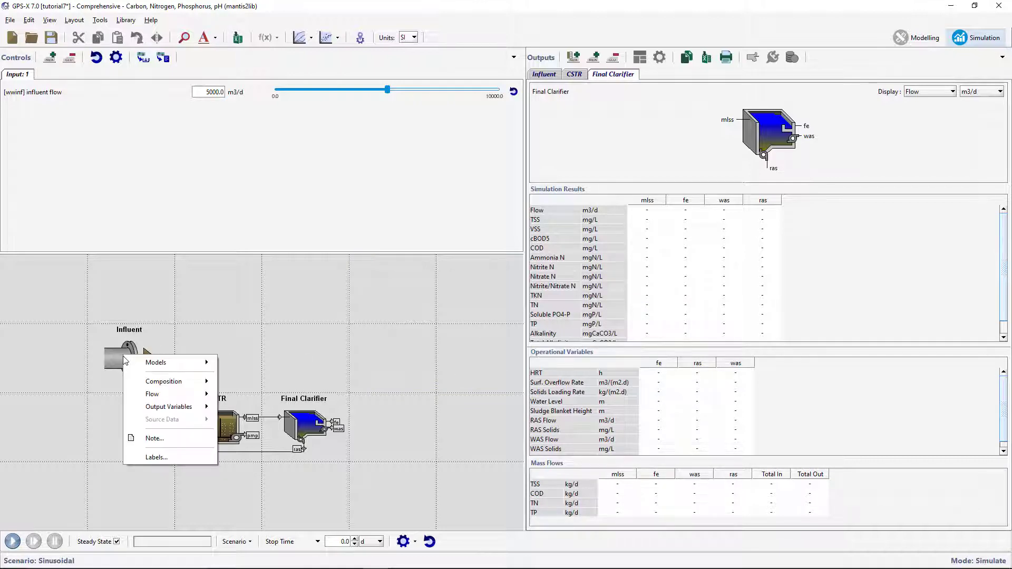
pyautogui.moveTo(152, 384)
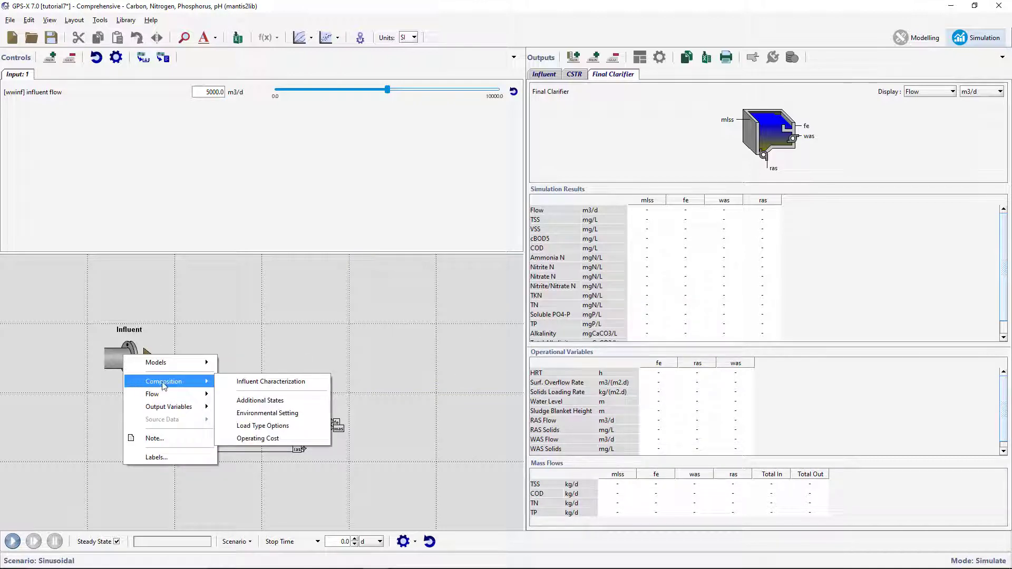
pyautogui.click(251, 427)
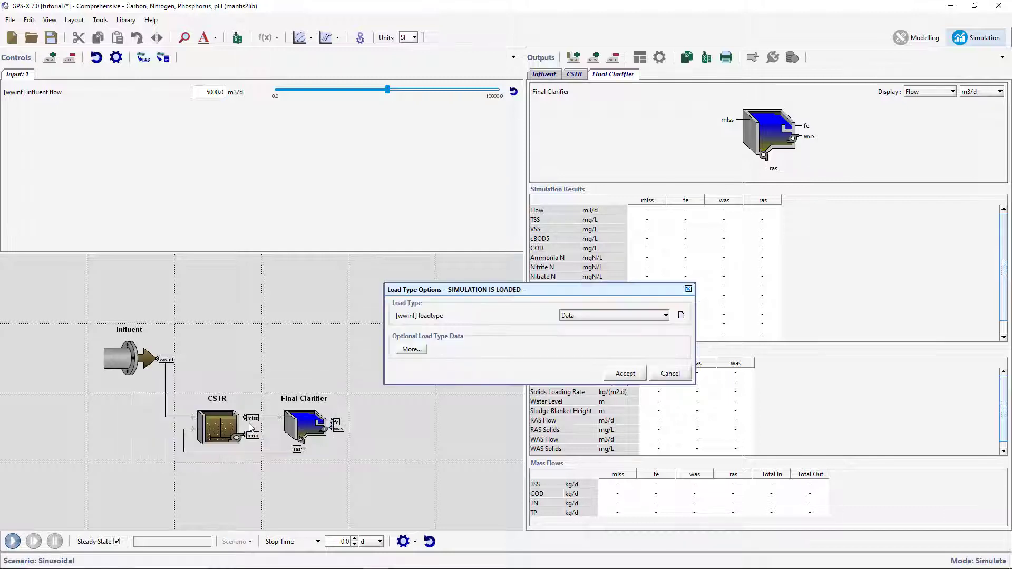
pyautogui.click(631, 317)
pyautogui.click(632, 335)
pyautogui.click(627, 374)
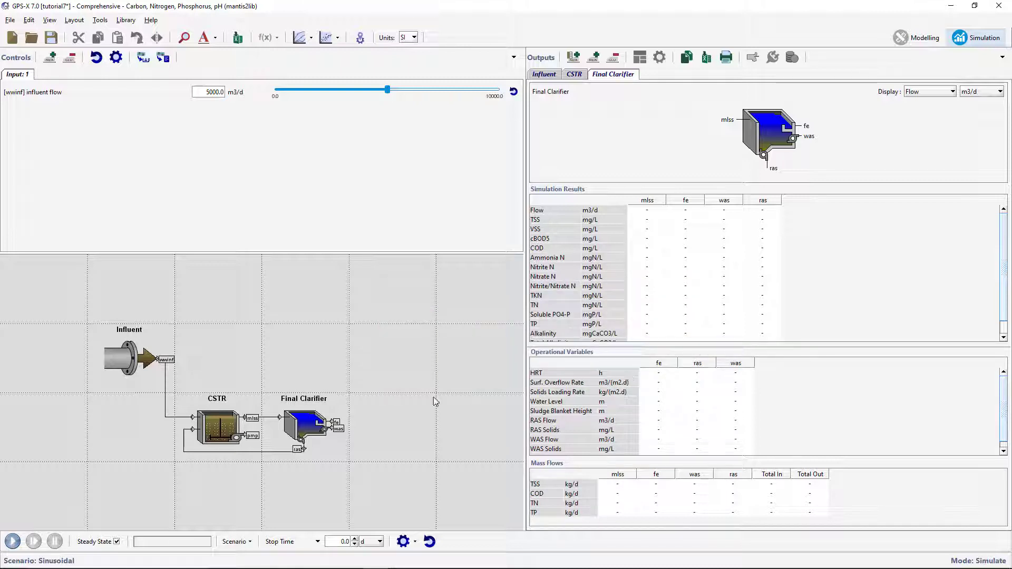
# Step: Set CSTR oxygen transfer to Entering Airflow at 15000 m3/d with an air-flow slider control
pyautogui.rightClick(220, 431)
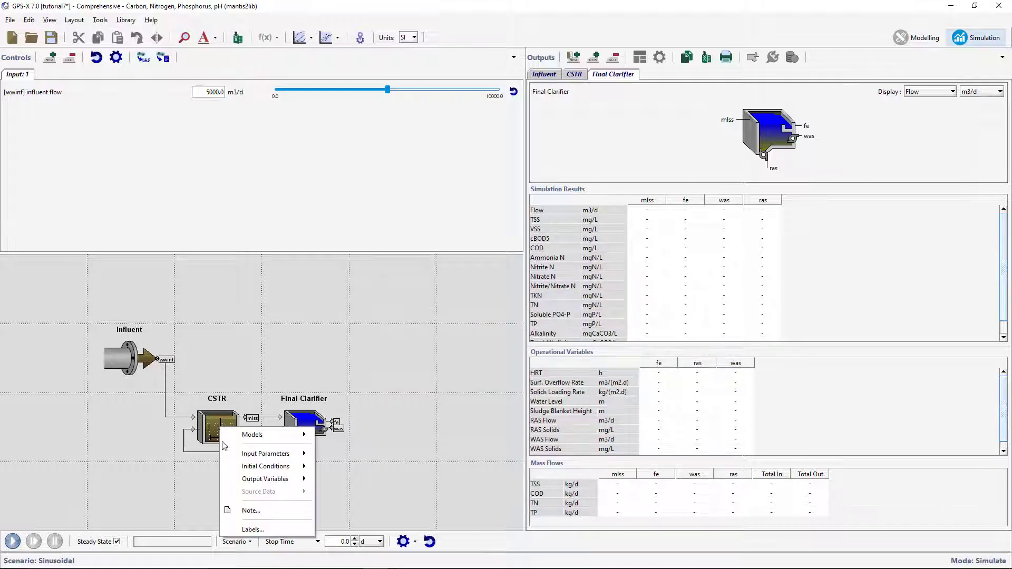
pyautogui.moveTo(228, 454)
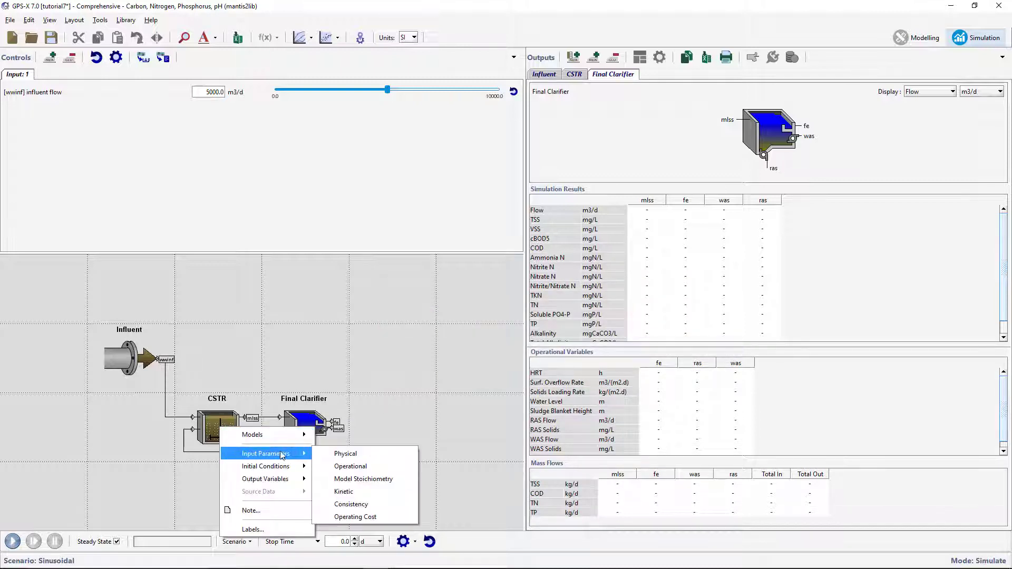
pyautogui.click(327, 467)
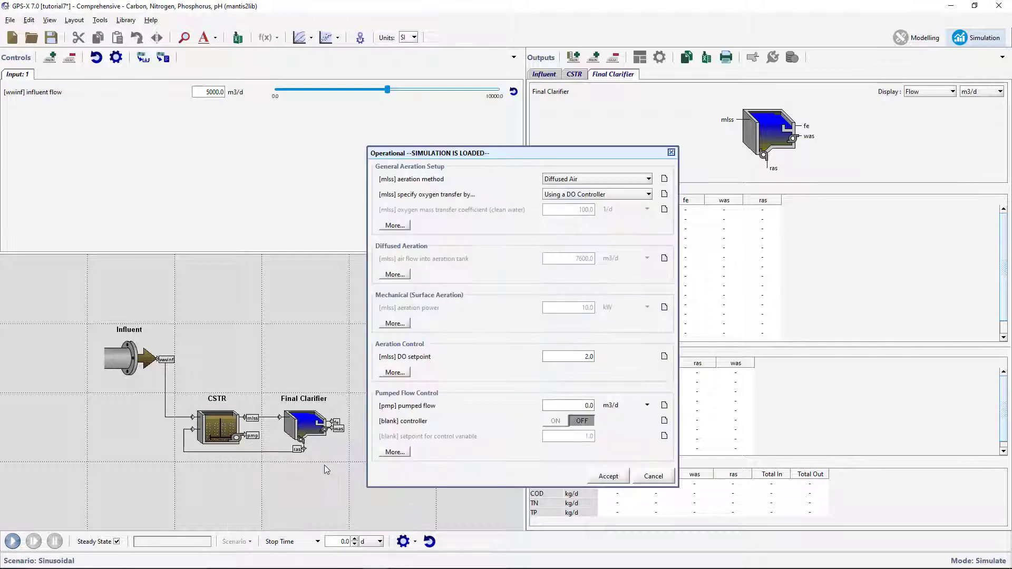
pyautogui.click(589, 201)
pyautogui.click(590, 210)
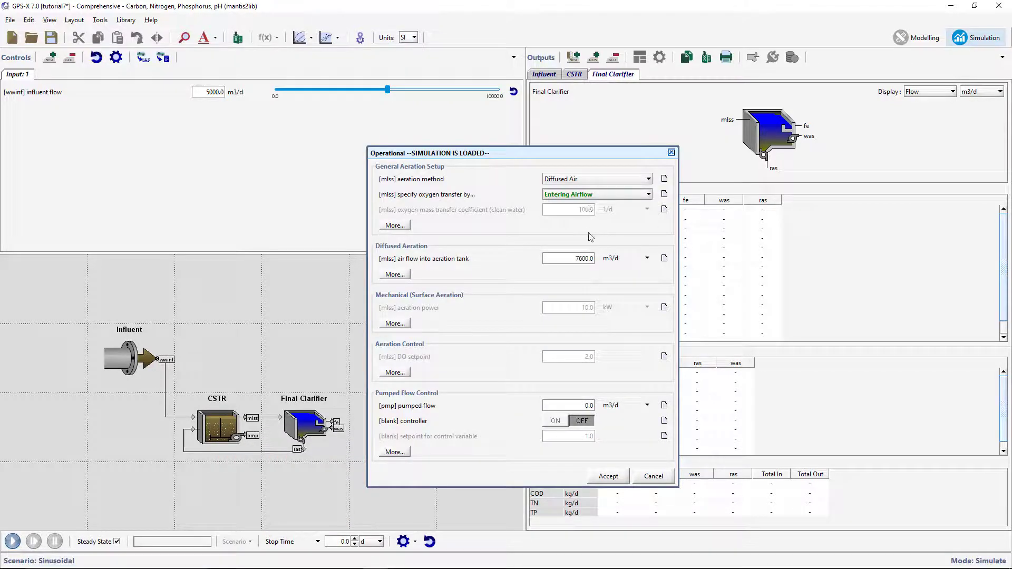
pyautogui.moveTo(569, 258); pyautogui.dragTo(591, 259)
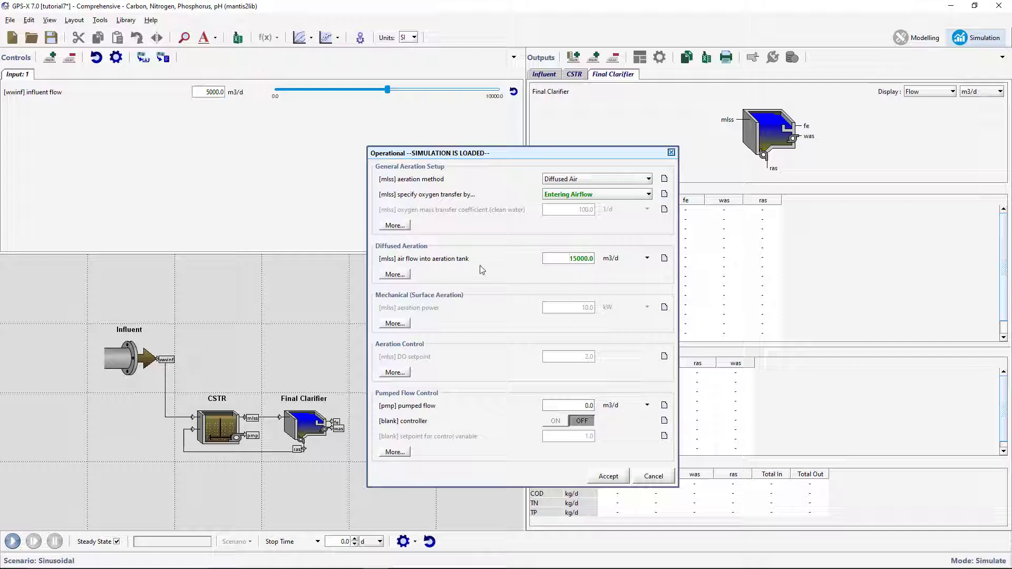
pyautogui.moveTo(462, 259); pyautogui.dragTo(37, 114)
pyautogui.click(606, 477)
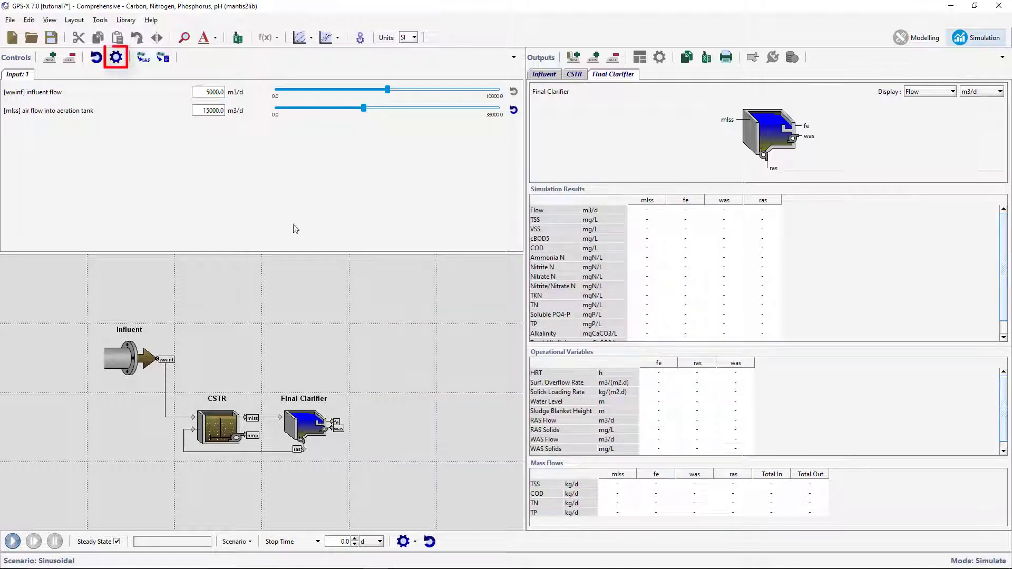
# Step: Set slider ranges to 2000–10000 m3/d for influent flow and 10000–40000 m3/d for air flow
pyautogui.click(116, 58)
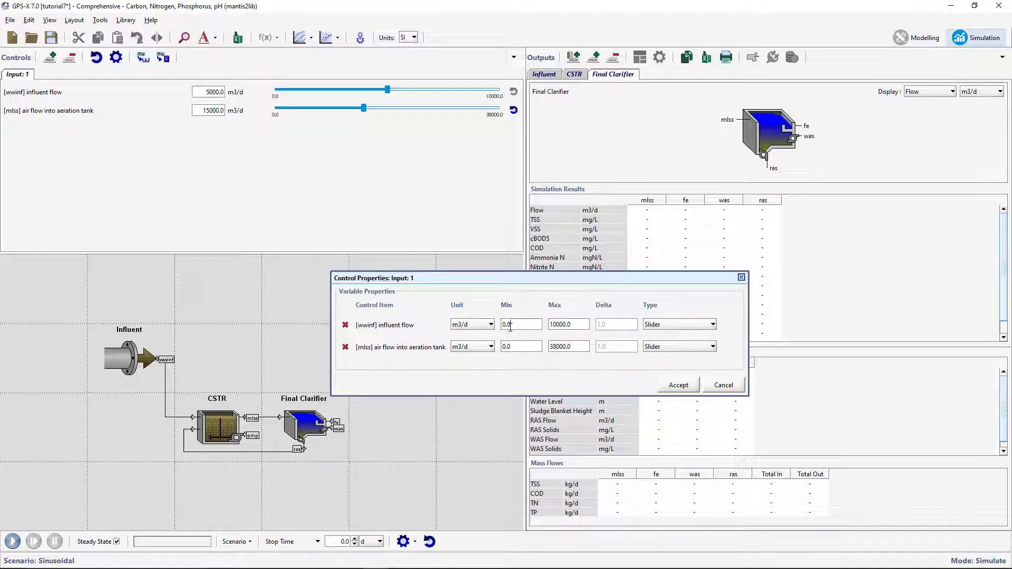
pyautogui.moveTo(506, 326); pyautogui.dragTo(498, 328)
pyautogui.press('Tab')
pyautogui.moveTo(512, 346); pyautogui.dragTo(498, 351)
pyautogui.write('10000')
pyautogui.press('Tab')
pyautogui.write('40')
pyautogui.click(668, 386)
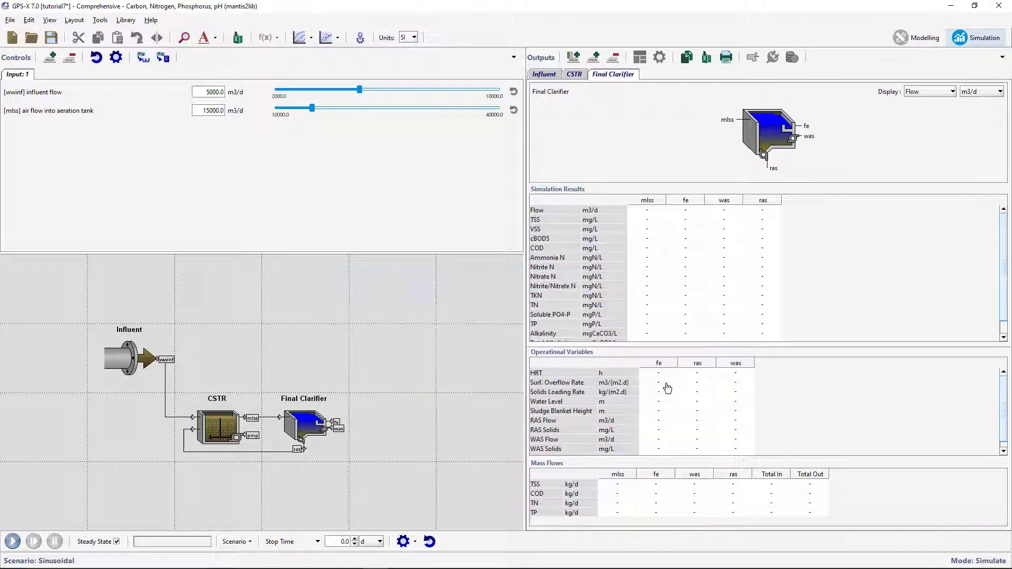
# Step: Add a new plot page and graph the [fe] effluent ammonia nitrogen state variable
pyautogui.click(595, 58)
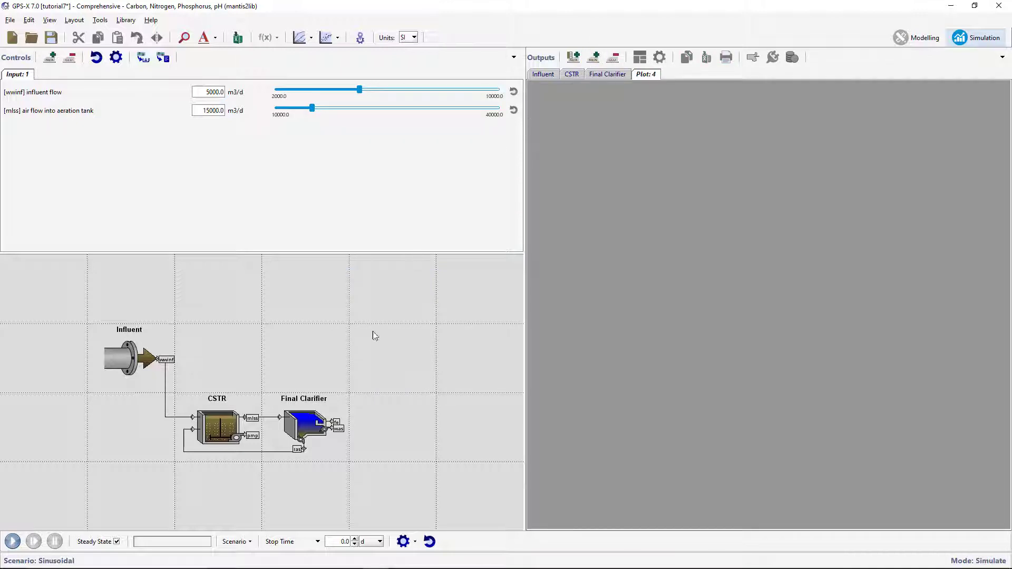
pyautogui.rightClick(335, 424)
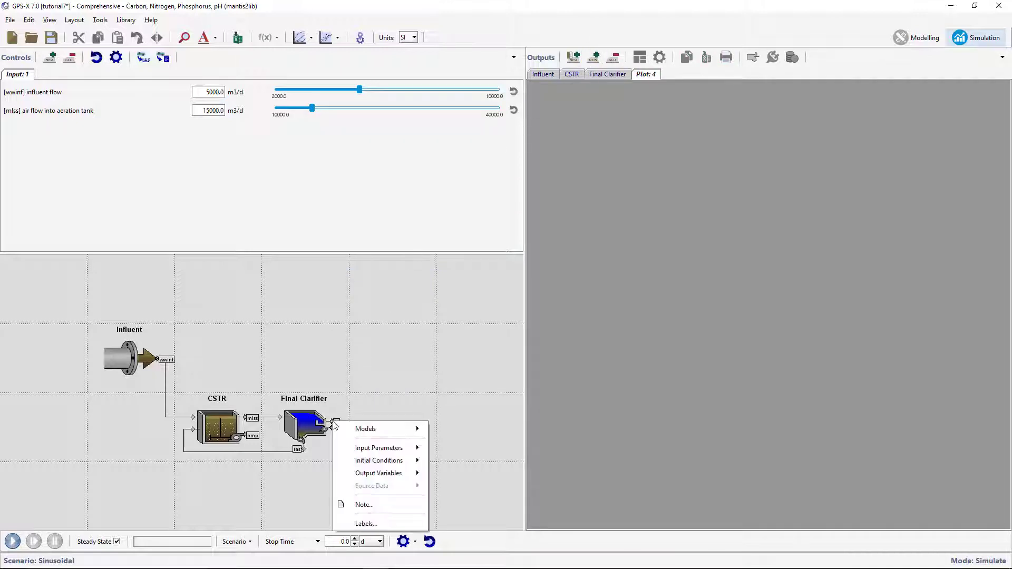
pyautogui.moveTo(367, 474)
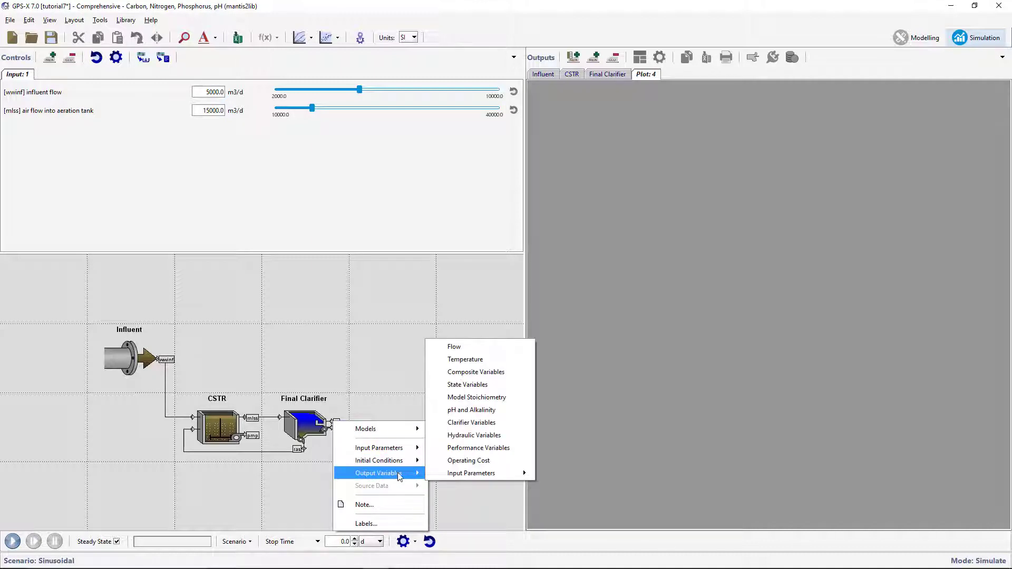
pyautogui.click(468, 385)
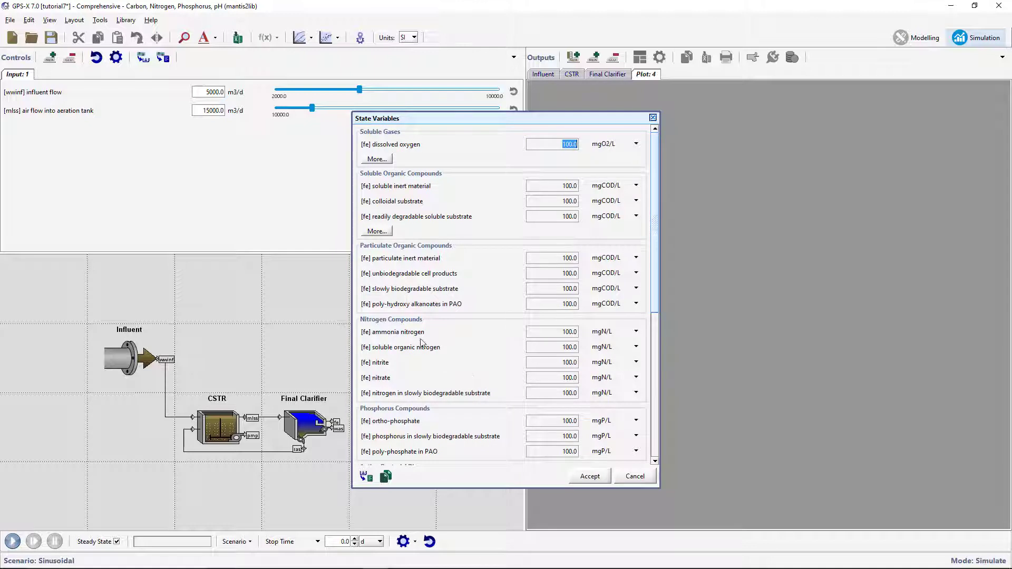
pyautogui.moveTo(417, 333); pyautogui.dragTo(685, 143)
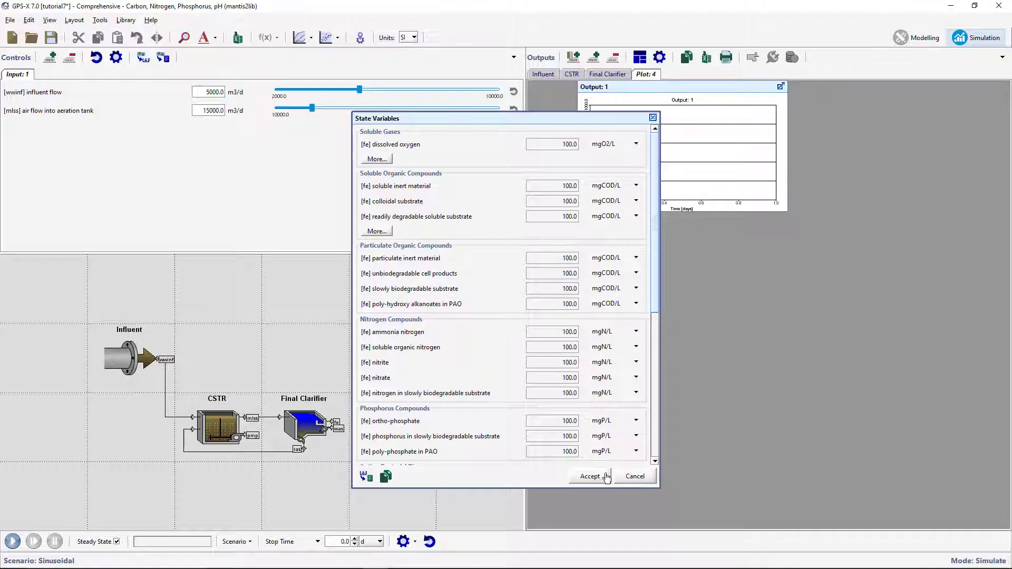
pyautogui.click(590, 476)
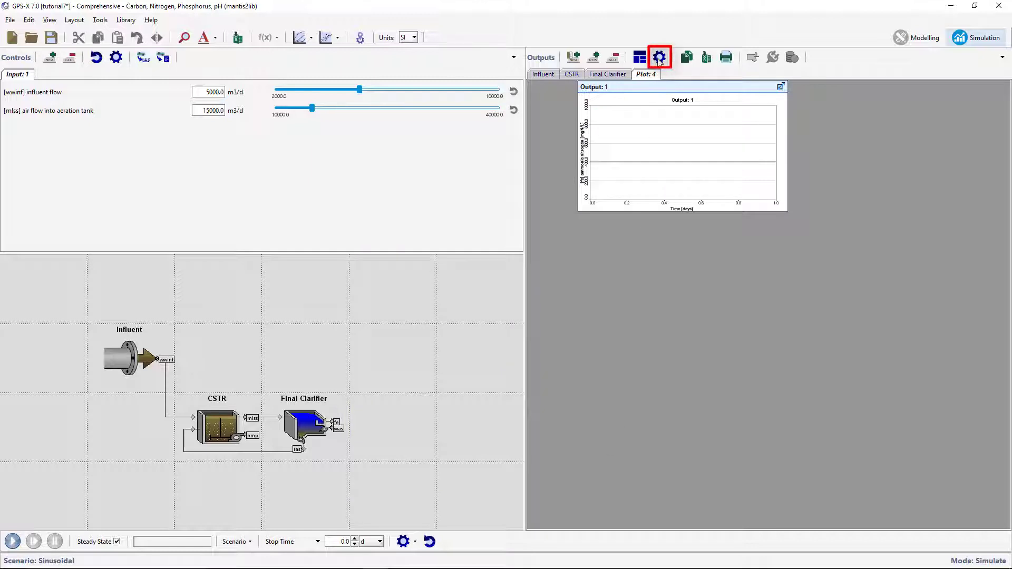
# Step: Title the graph Ammonia Nitrogen and set its y-axis maximum to 30
pyautogui.click(659, 57)
pyautogui.write('Ammonia Nitrogen')
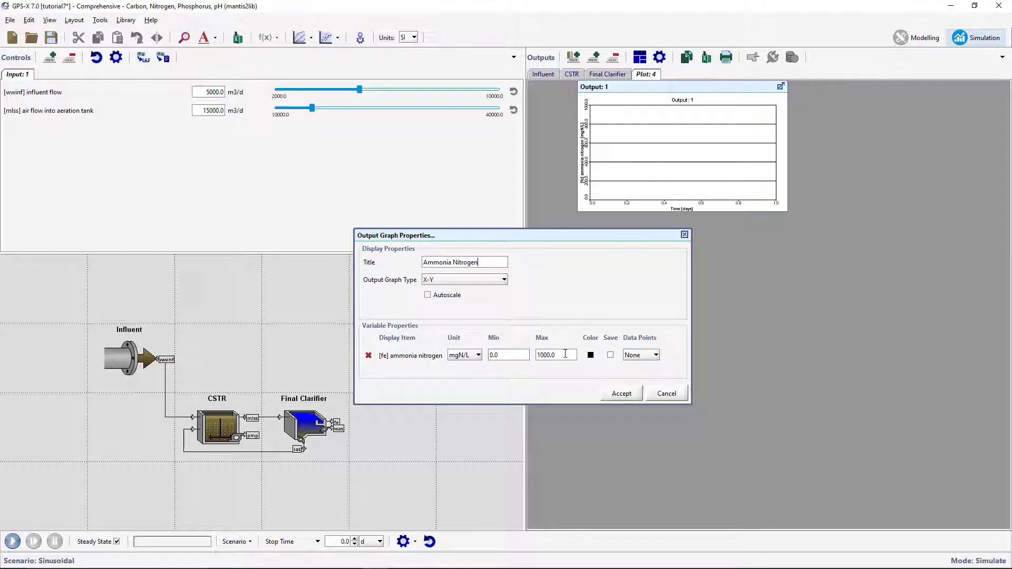
pyautogui.moveTo(562, 354); pyautogui.dragTo(534, 354)
pyautogui.write('30')
pyautogui.click(619, 397)
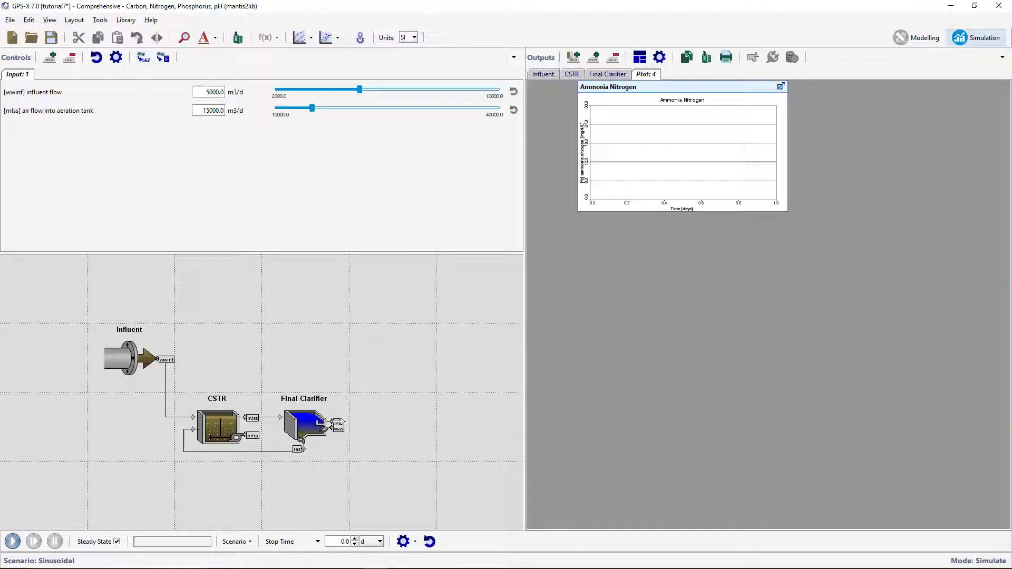
# Step: Add a second graph of effluent total carbonaceous BOD5 from the composite variables
pyautogui.rightClick(334, 422)
pyautogui.moveTo(372, 473)
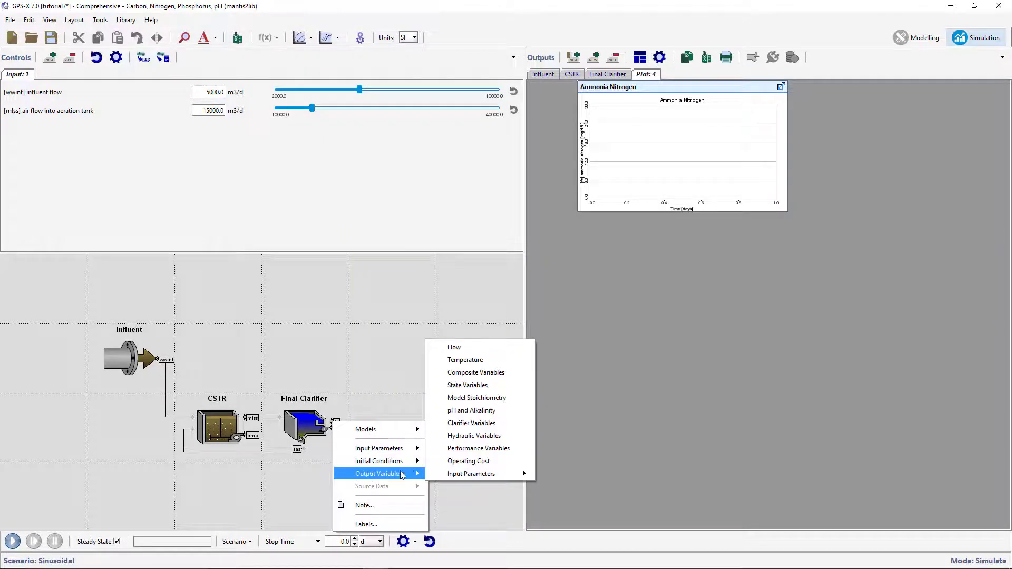
pyautogui.click(480, 373)
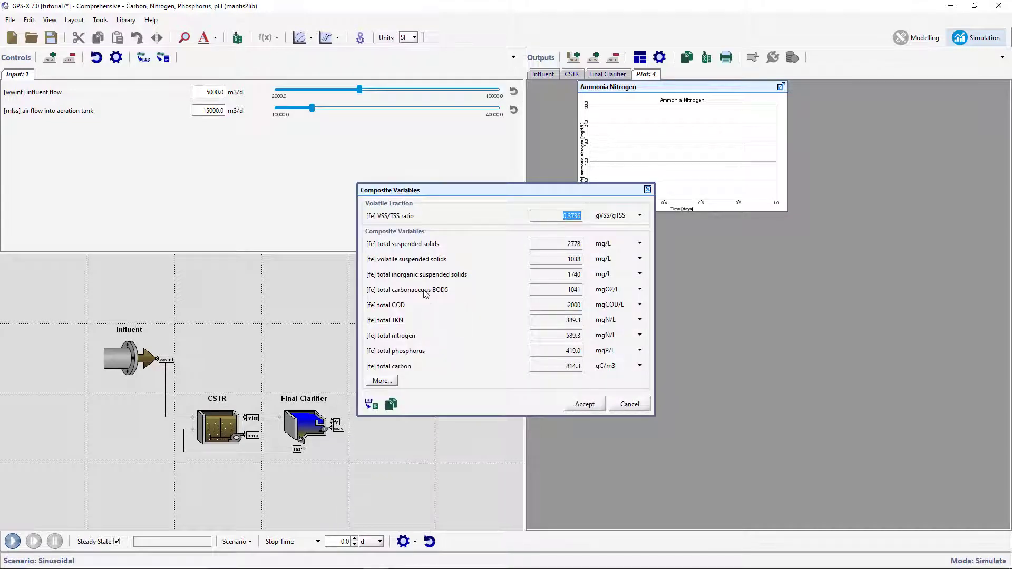
pyautogui.moveTo(852, 189); pyautogui.dragTo(854, 152)
pyautogui.click(592, 408)
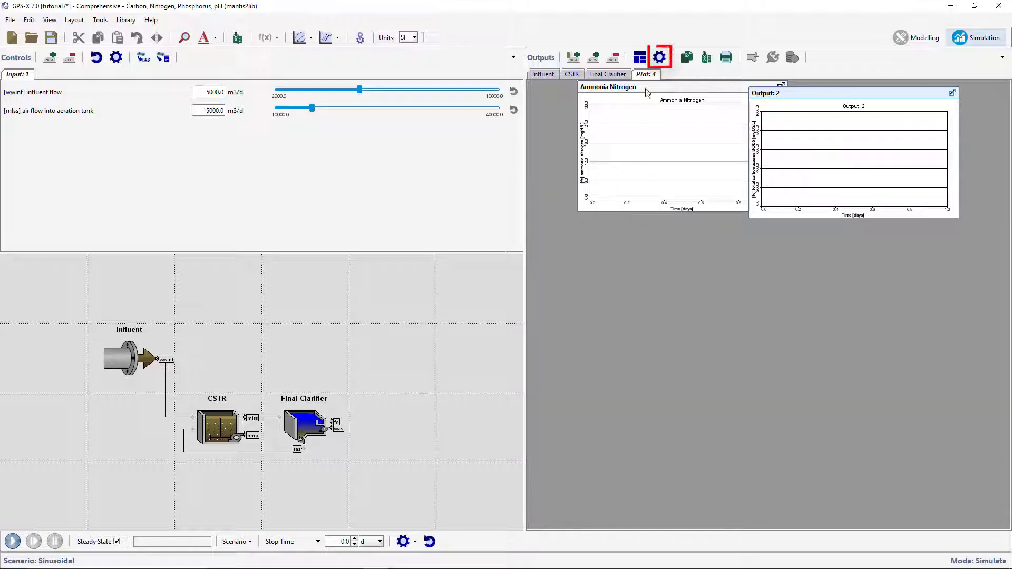
# Step: Title the second graph cBOD5 and set its y-axis maximum to 200
pyautogui.click(659, 56)
pyautogui.write('cBOD5')
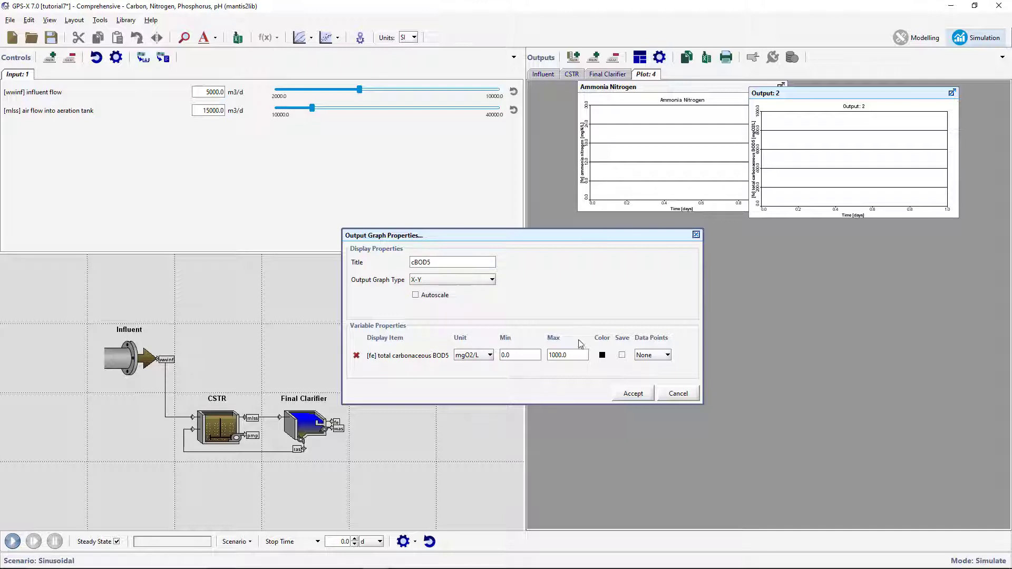
pyautogui.moveTo(570, 354); pyautogui.dragTo(550, 354)
pyautogui.write('200')
pyautogui.click(626, 397)
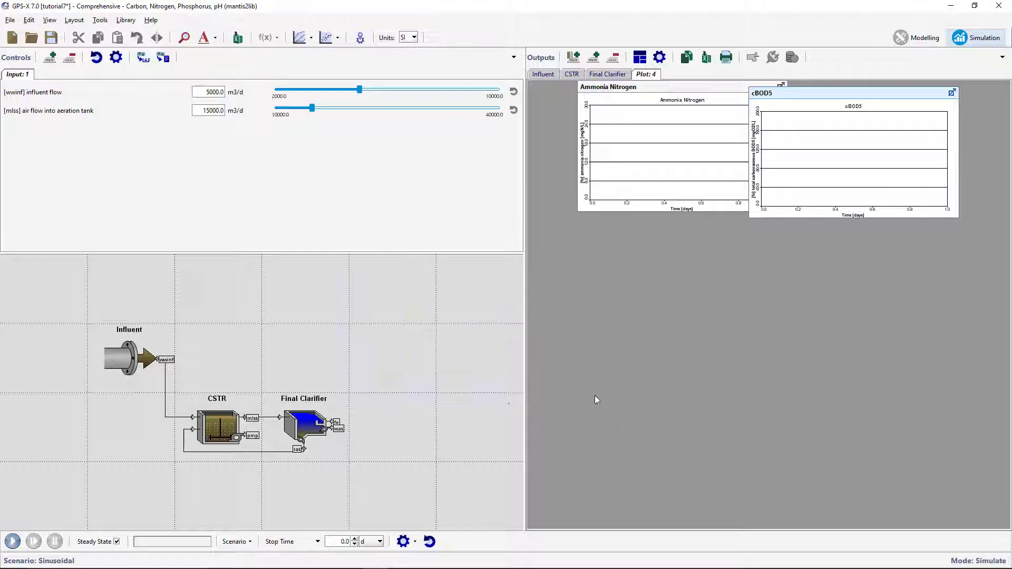
# Step: Plot the Final Clarifier's effluent total nitrogen including dinitrogen gas in a new graph
pyautogui.rightClick(336, 422)
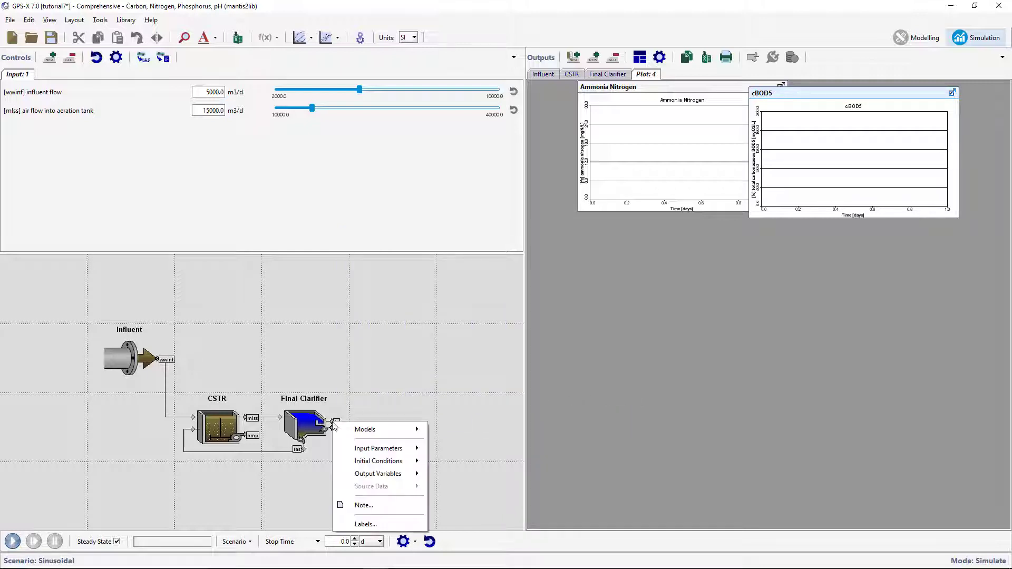
pyautogui.moveTo(400, 476)
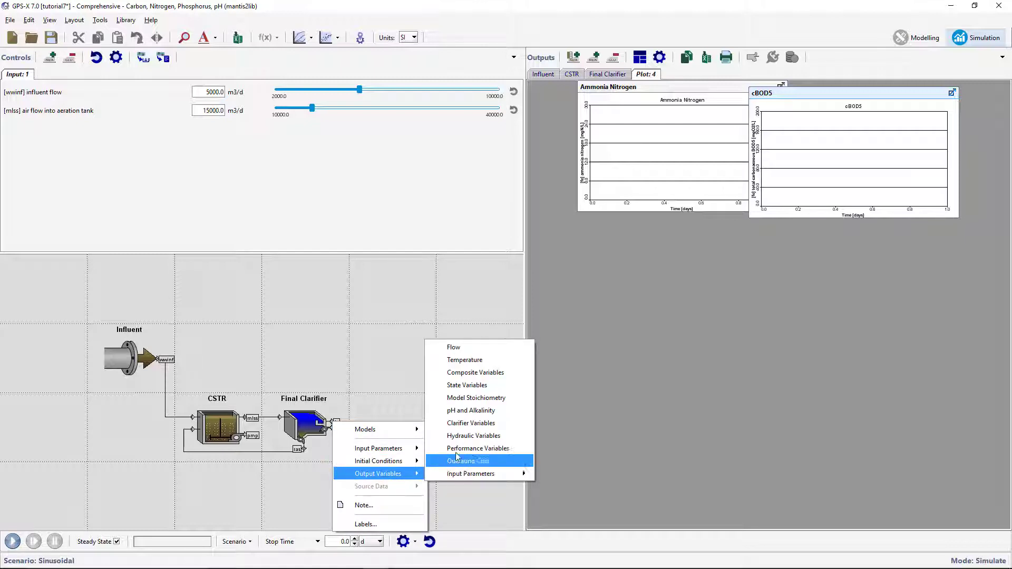
pyautogui.click(475, 373)
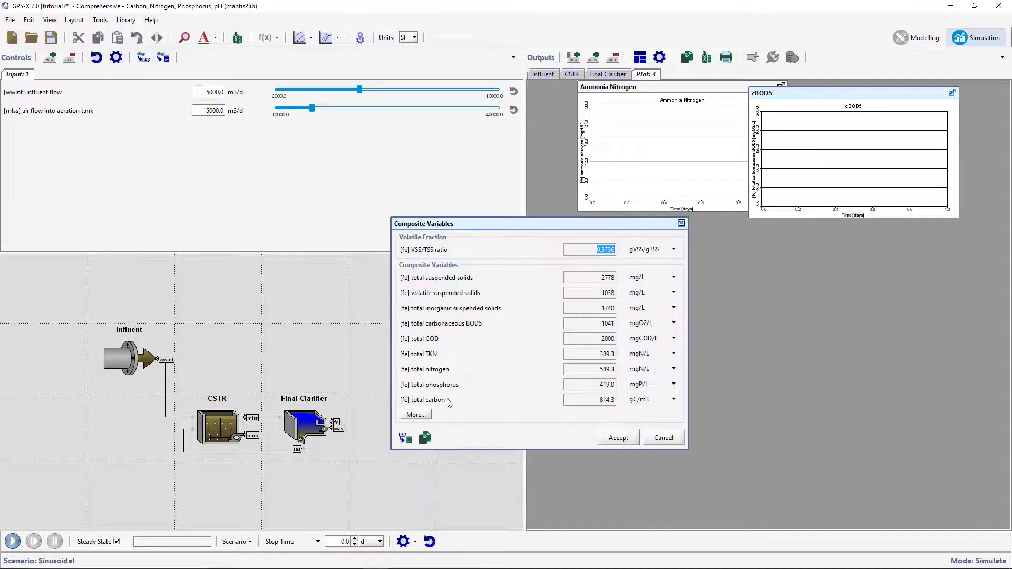
pyautogui.click(416, 414)
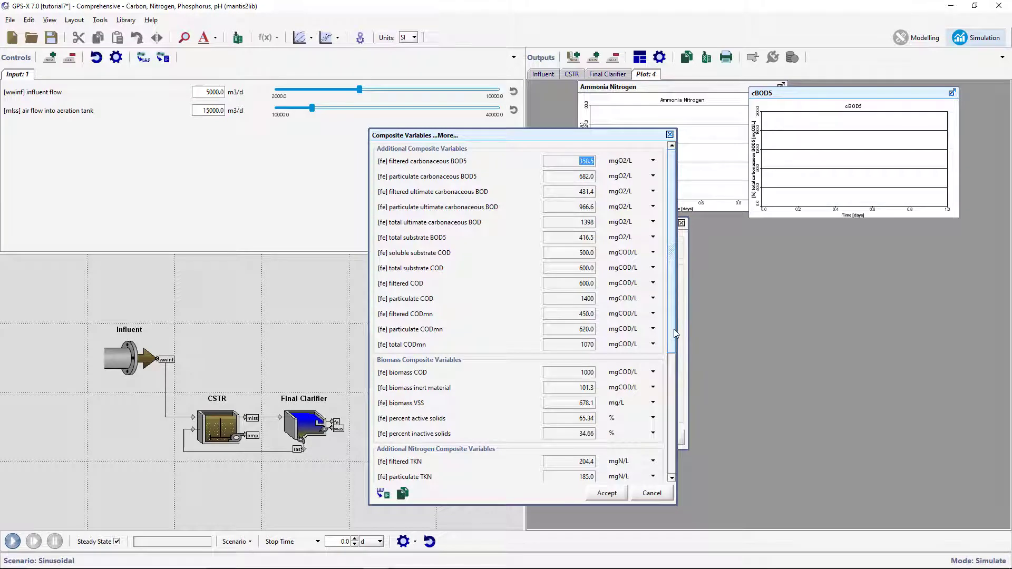
pyautogui.scroll(-5, 676, 334)
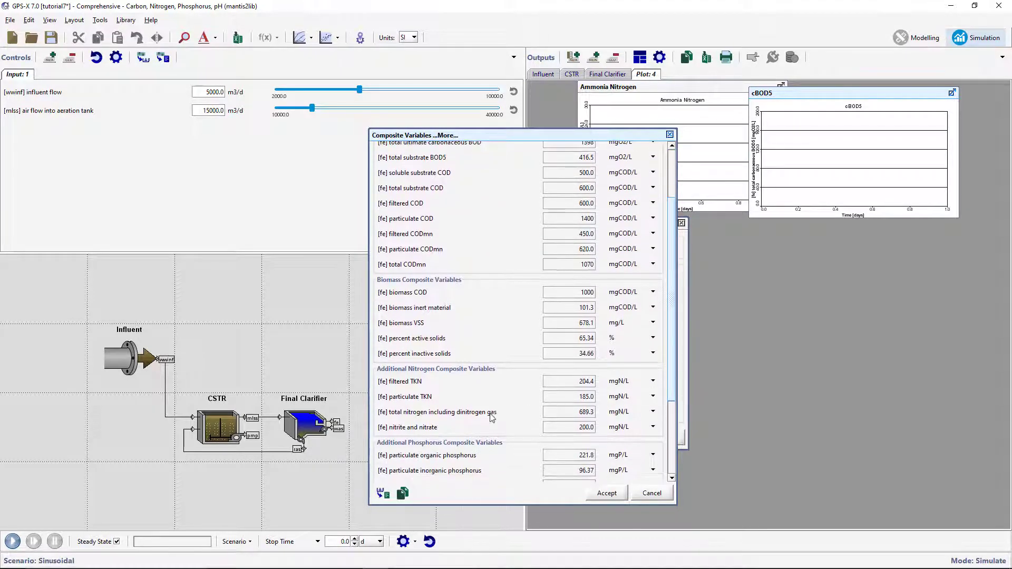
pyautogui.moveTo(491, 418); pyautogui.dragTo(718, 346)
pyautogui.moveTo(774, 318); pyautogui.dragTo(774, 318)
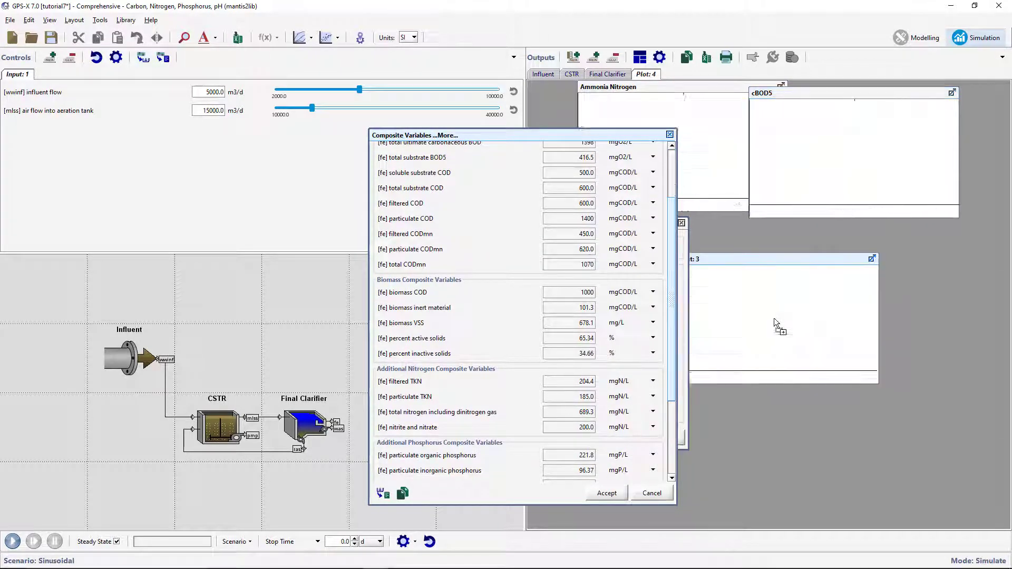
pyautogui.click(617, 494)
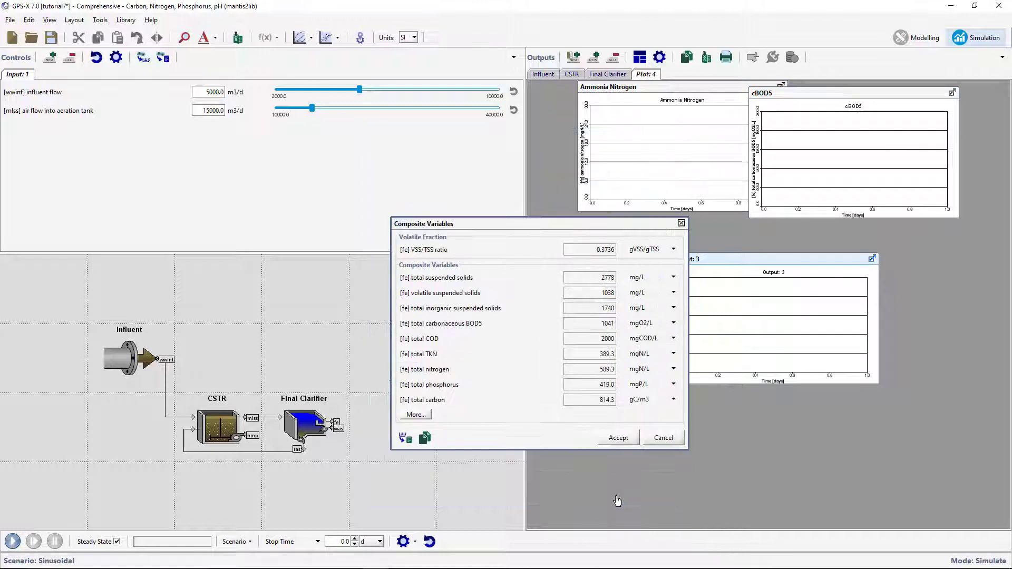
pyautogui.click(627, 438)
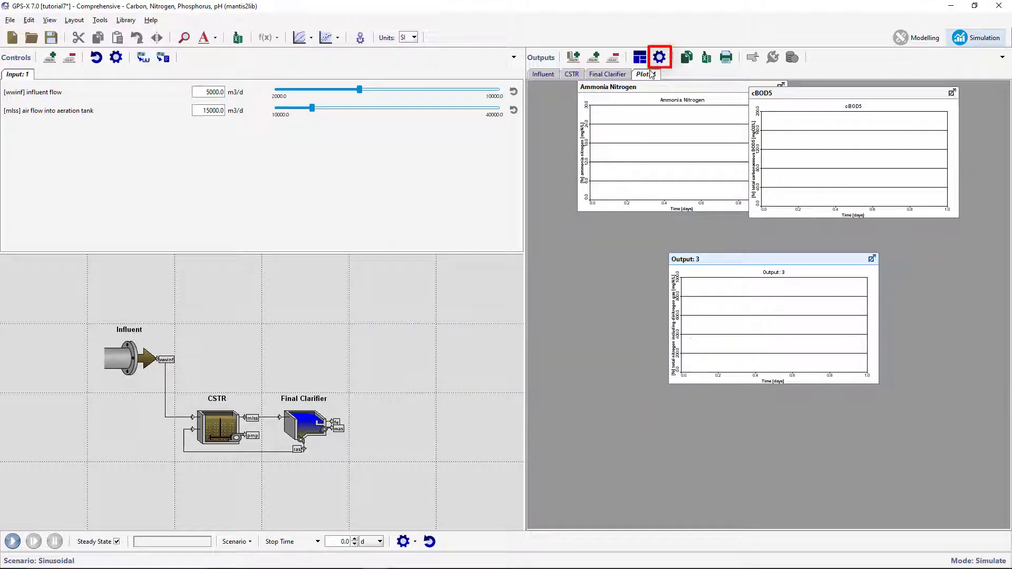
# Step: Title the new graph 'Total Nitrogen' and set its axis maximum to 100
pyautogui.click(659, 57)
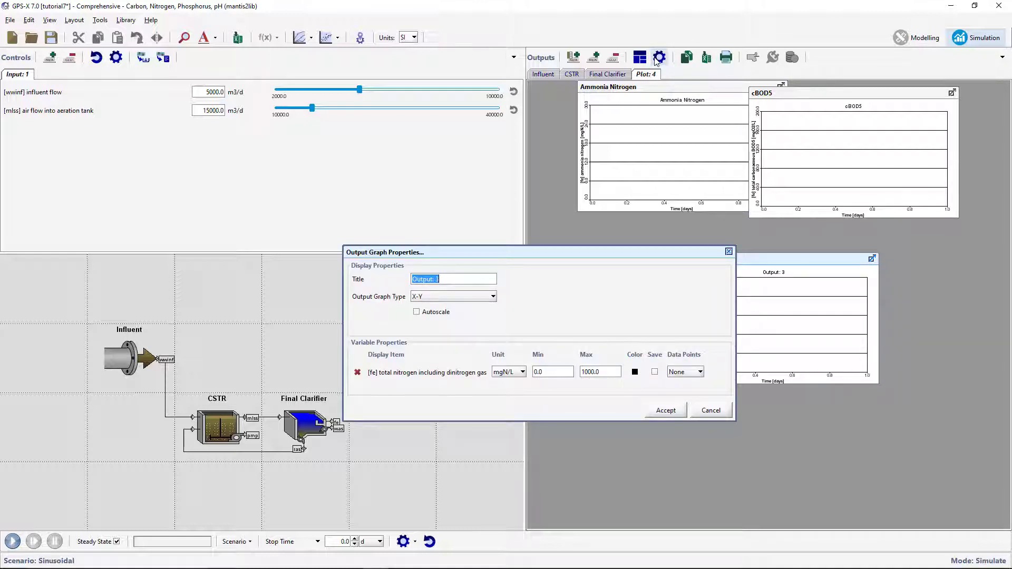
pyautogui.write('Total Nitrogen')
pyautogui.moveTo(611, 372); pyautogui.dragTo(576, 376)
pyautogui.write('150')
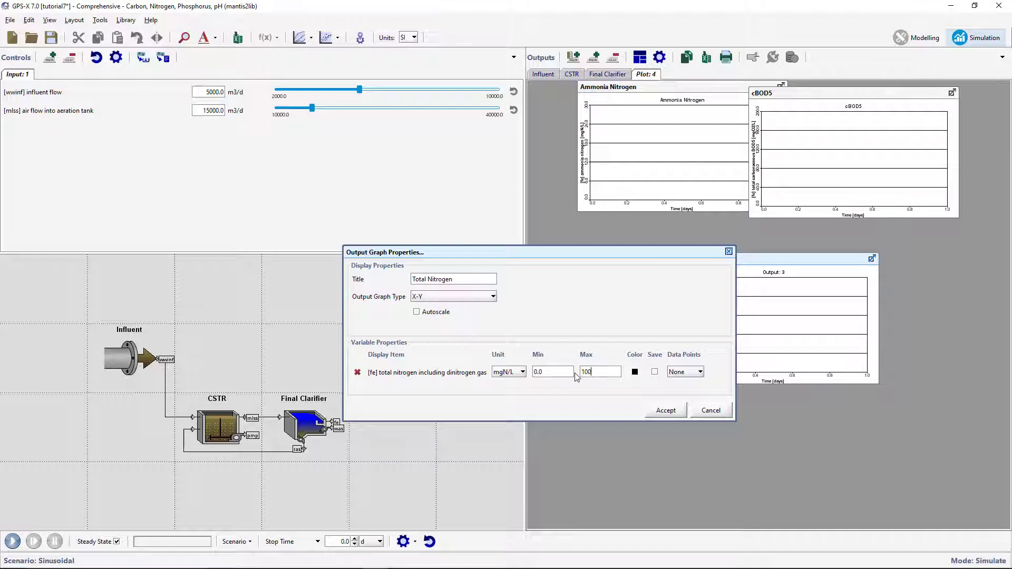
pyautogui.write('0')
pyautogui.click(667, 413)
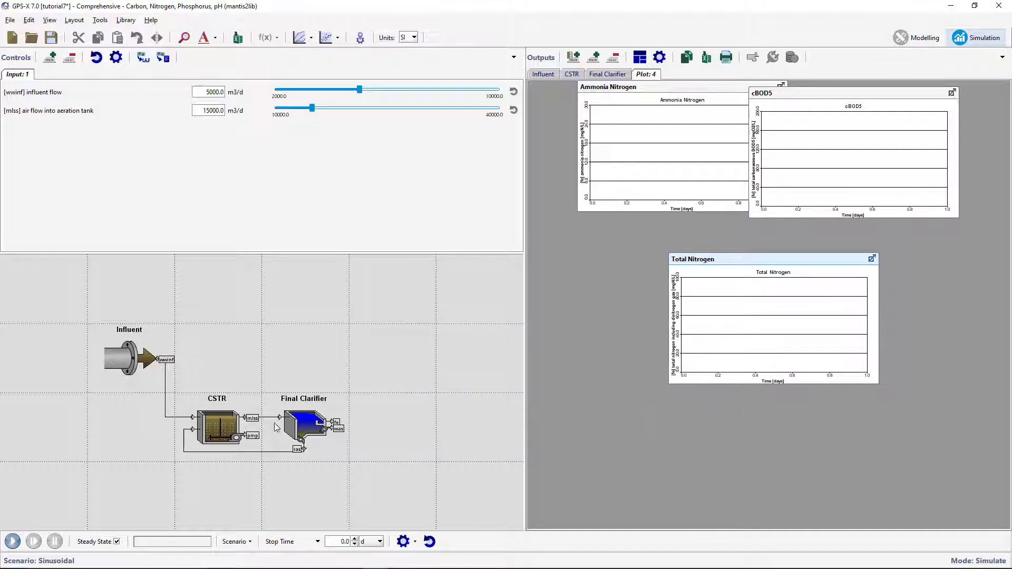
# Step: Plot the CSTR tank's dissolved oxygen state variable in a new graph
pyautogui.rightClick(218, 428)
pyautogui.moveTo(273, 484)
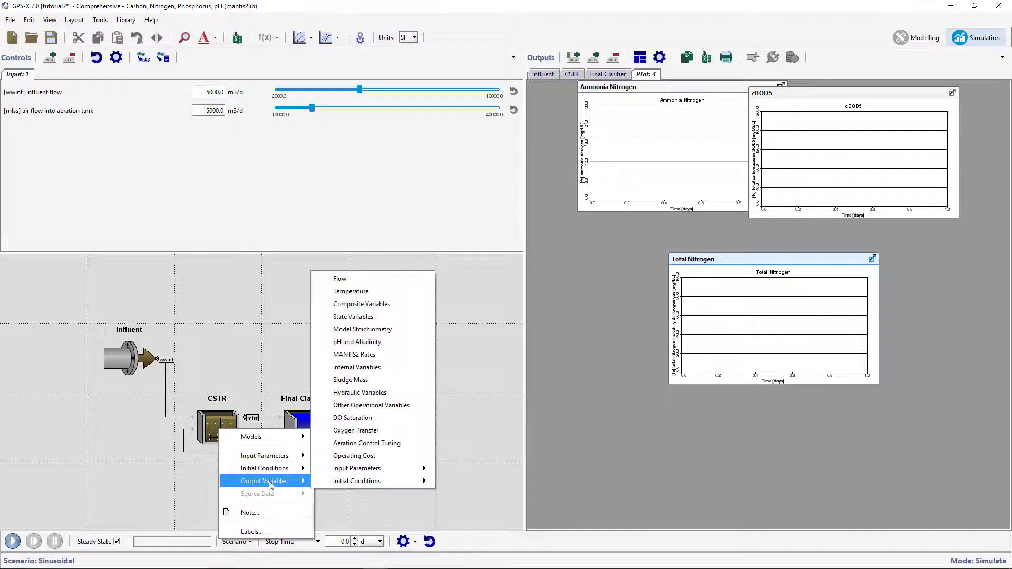
pyautogui.click(358, 319)
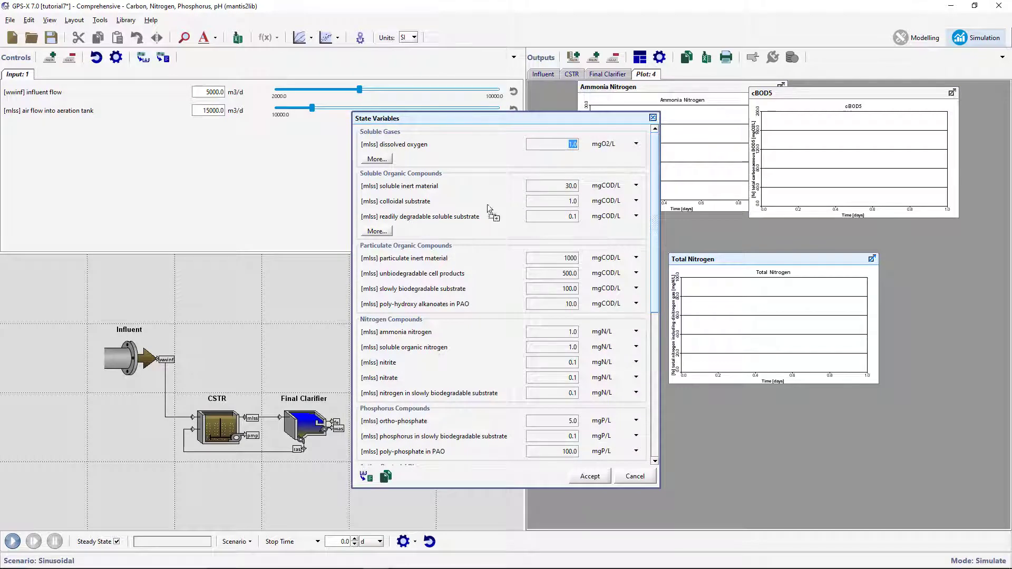
pyautogui.moveTo(721, 410); pyautogui.dragTo(701, 433)
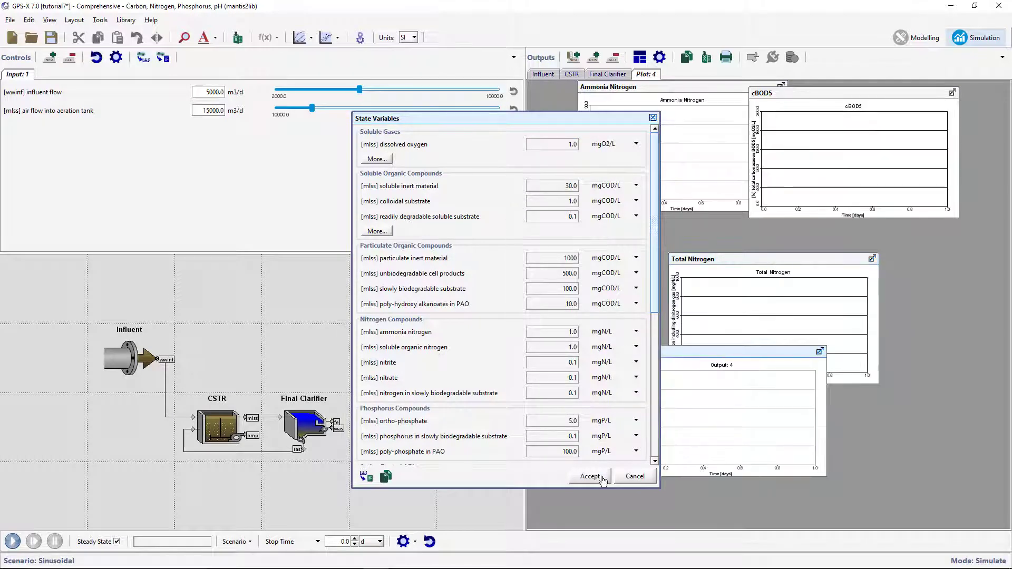
pyautogui.click(590, 476)
# Step: Title the graph 'Dissolved Oxygen' with axis maximum 5, then tile all four graphs
pyautogui.click(659, 56)
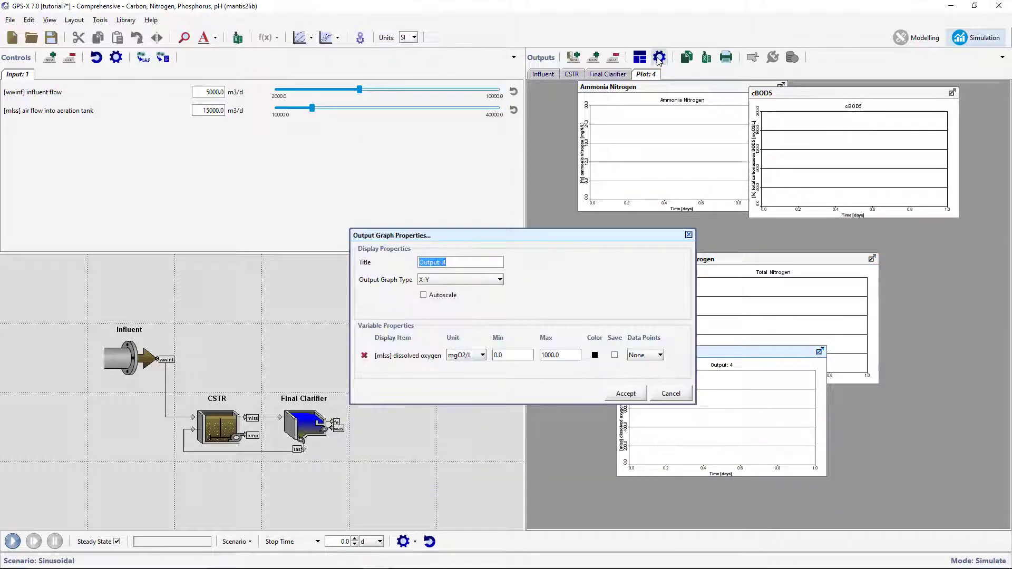
pyautogui.write('Dissolved Oxygen')
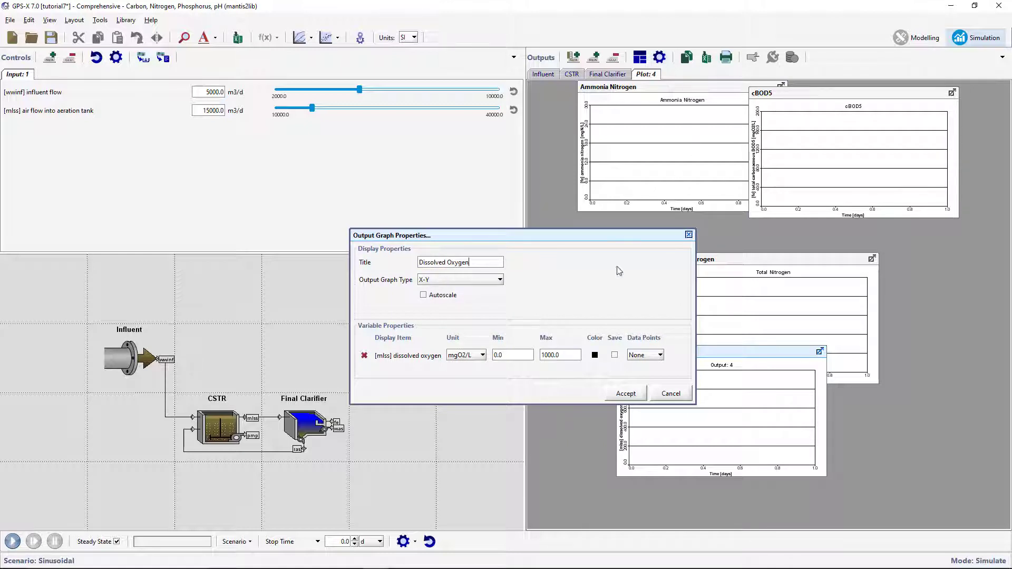
pyautogui.moveTo(551, 353); pyautogui.dragTo(540, 356)
pyautogui.write('5')
pyautogui.click(626, 394)
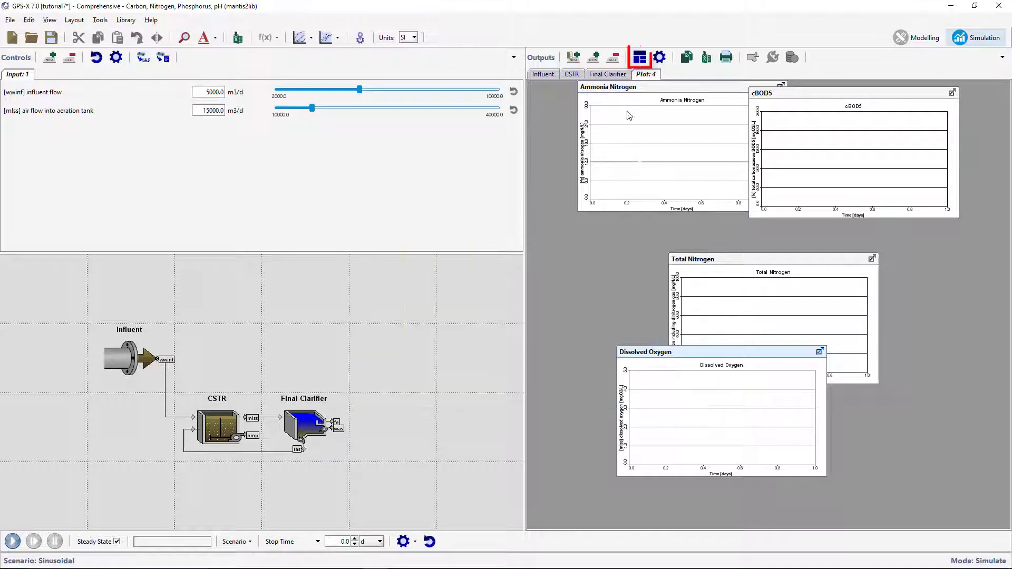
pyautogui.click(640, 57)
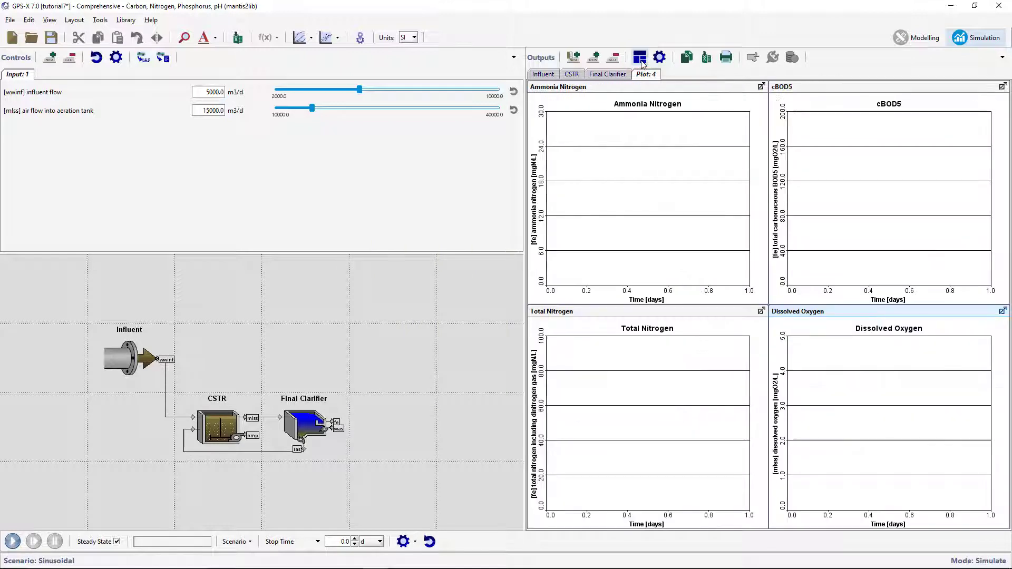
# Step: Save the project and make aeration air flow an Analyze - Step control with a 500 m3/d delta
pyautogui.click(51, 38)
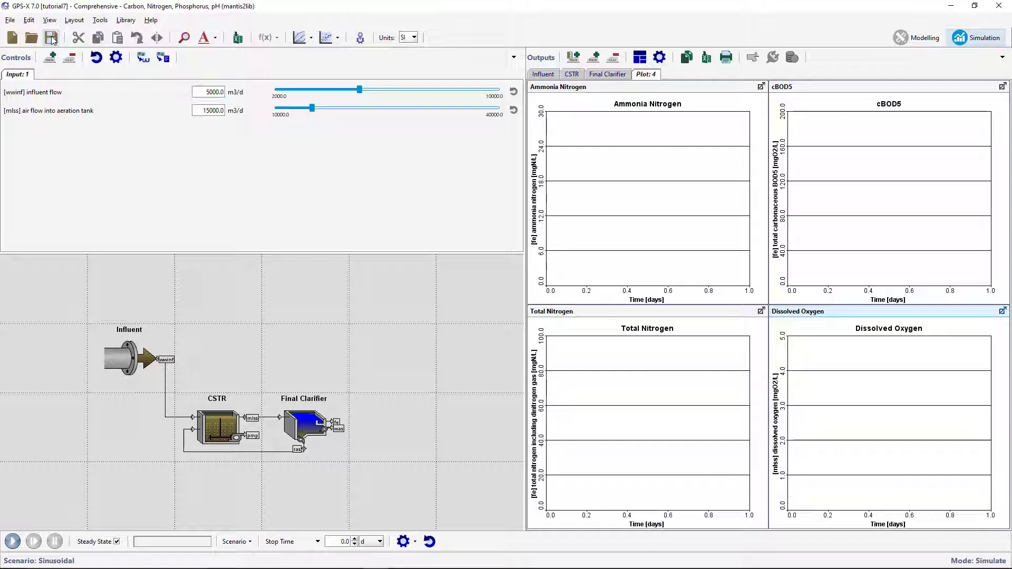
pyautogui.click(115, 57)
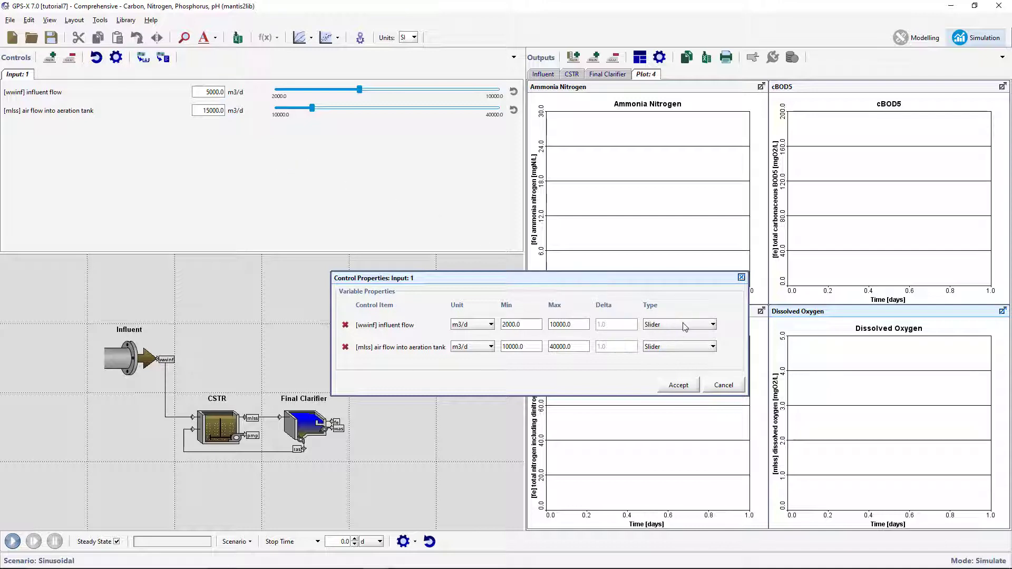
pyautogui.click(683, 348)
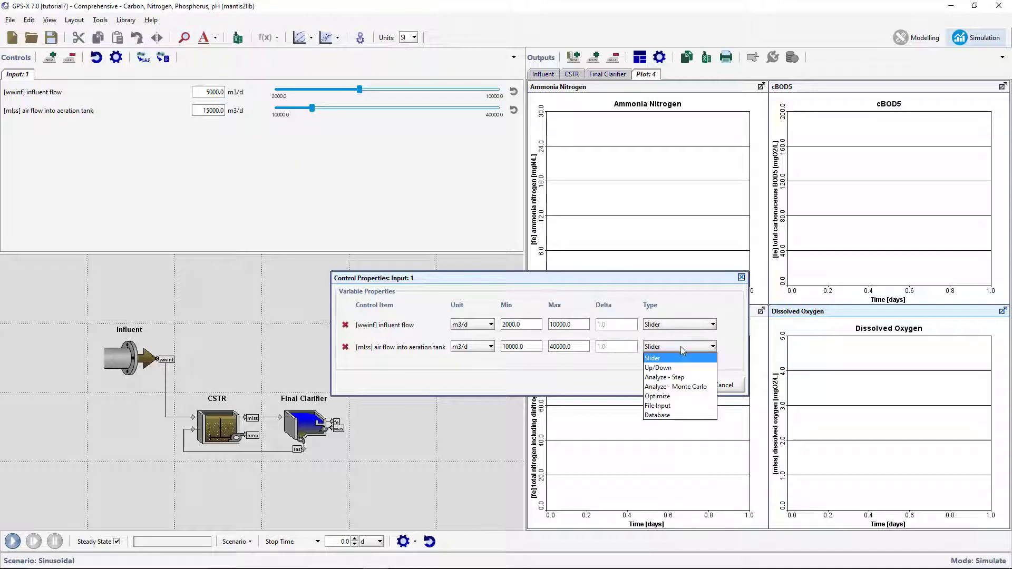
pyautogui.click(679, 377)
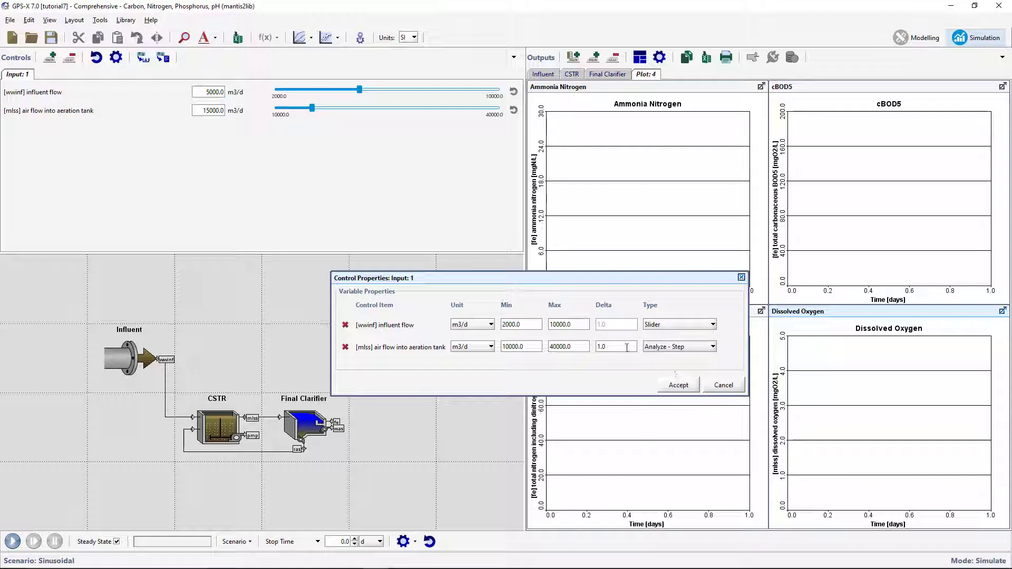
pyautogui.moveTo(606, 346); pyautogui.dragTo(596, 350)
pyautogui.write('500')
pyautogui.click(680, 386)
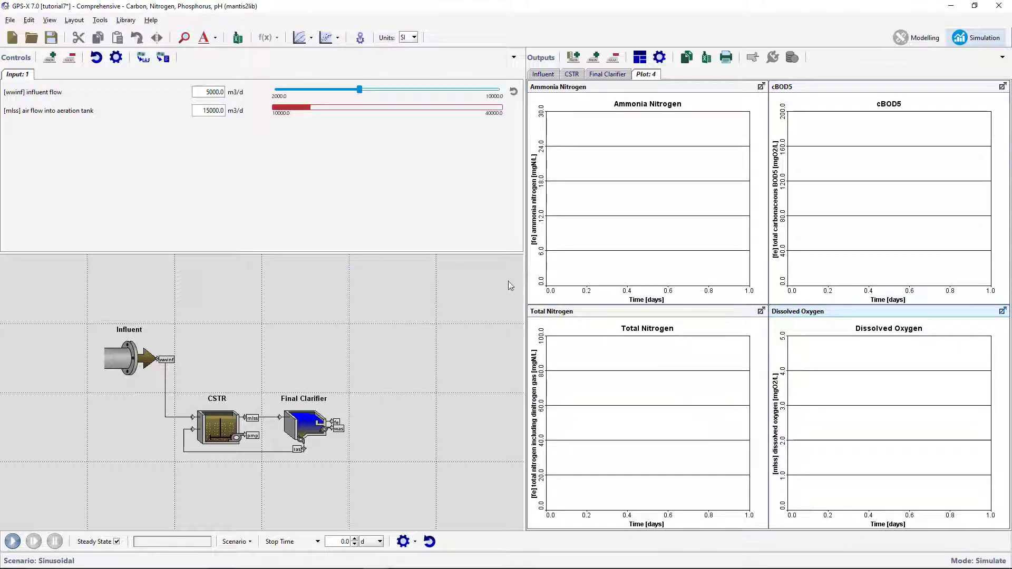
# Step: Turn on Analyze mode with Steady State selected, so the graphs plot against air flow
pyautogui.click(312, 38)
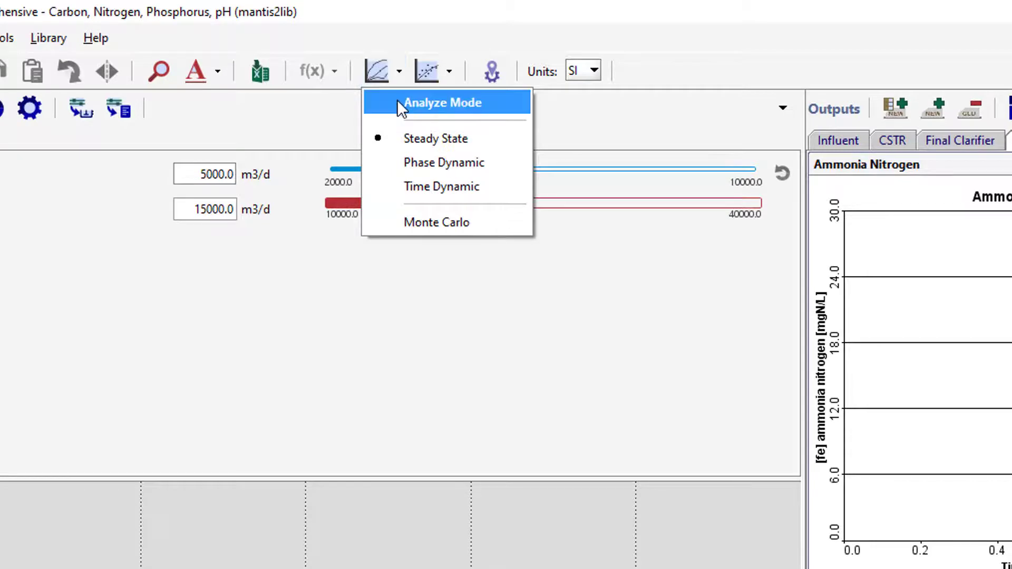
pyautogui.click(401, 104)
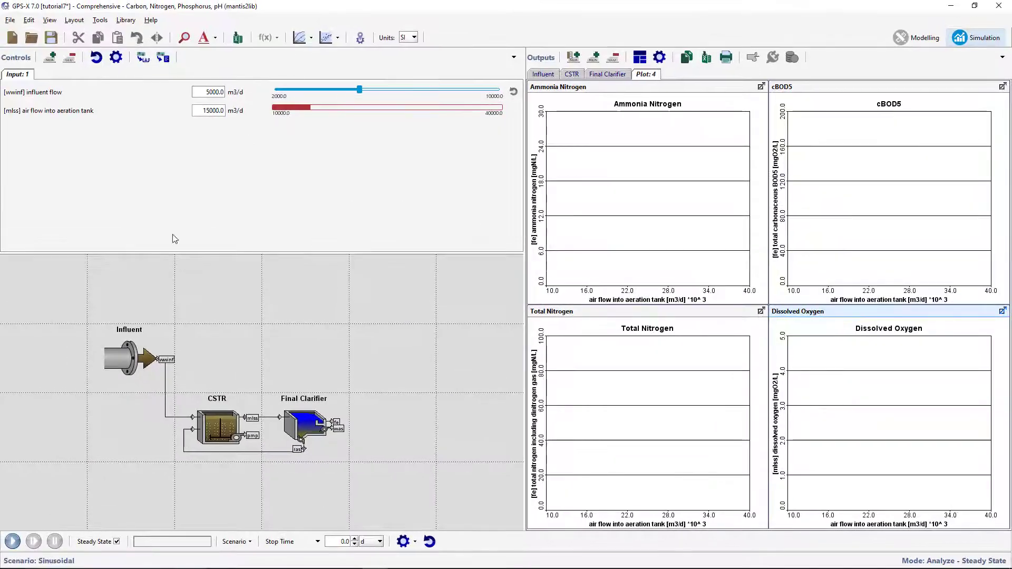
# Step: Run the steady-state air-flow sweep from 10 to 40 ×10^3 m3/d to completion
pyautogui.click(16, 543)
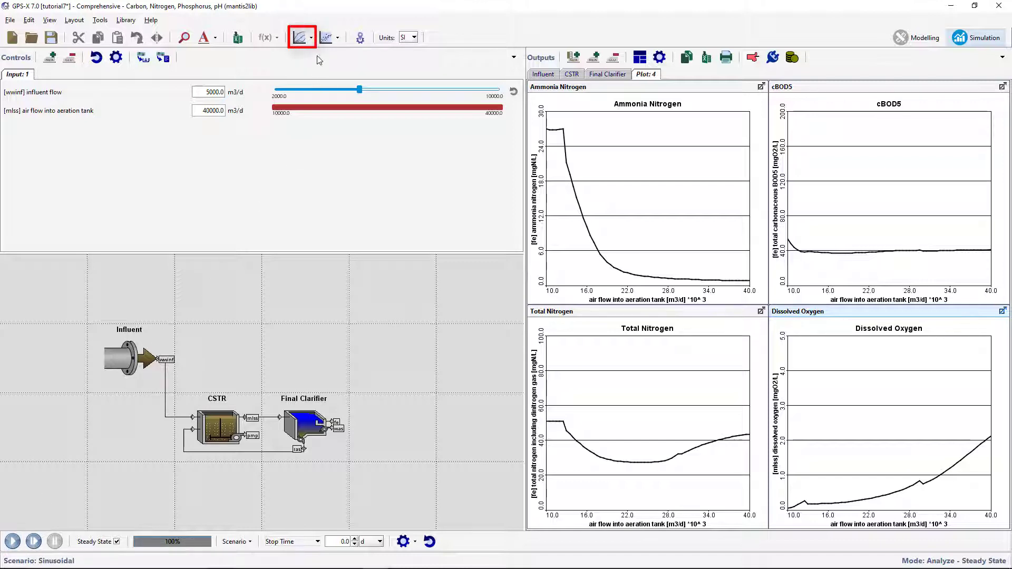
# Step: Switch to Time Dynamic analysis with a 1-day stop time and run it
pyautogui.click(310, 37)
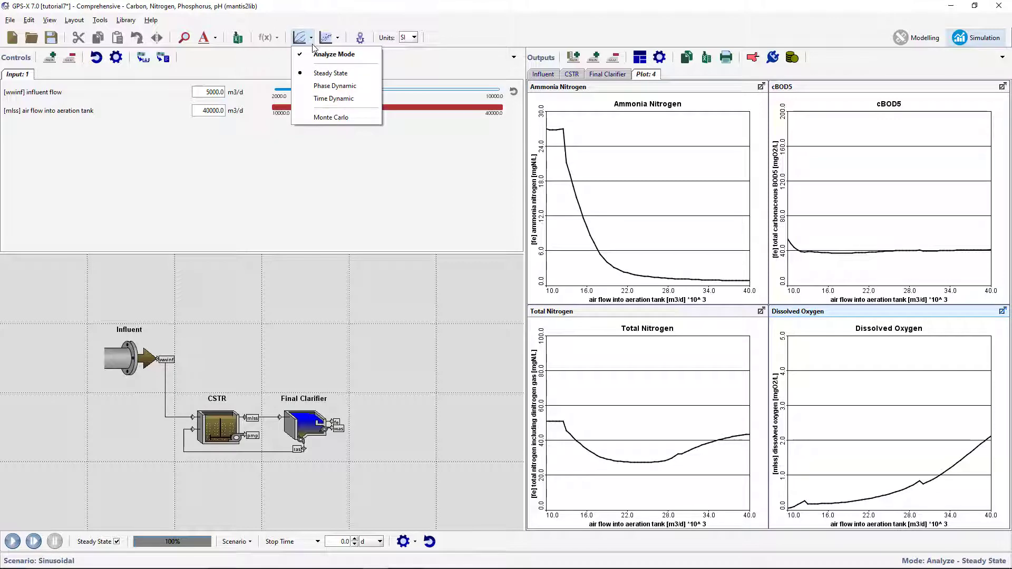
pyautogui.click(315, 101)
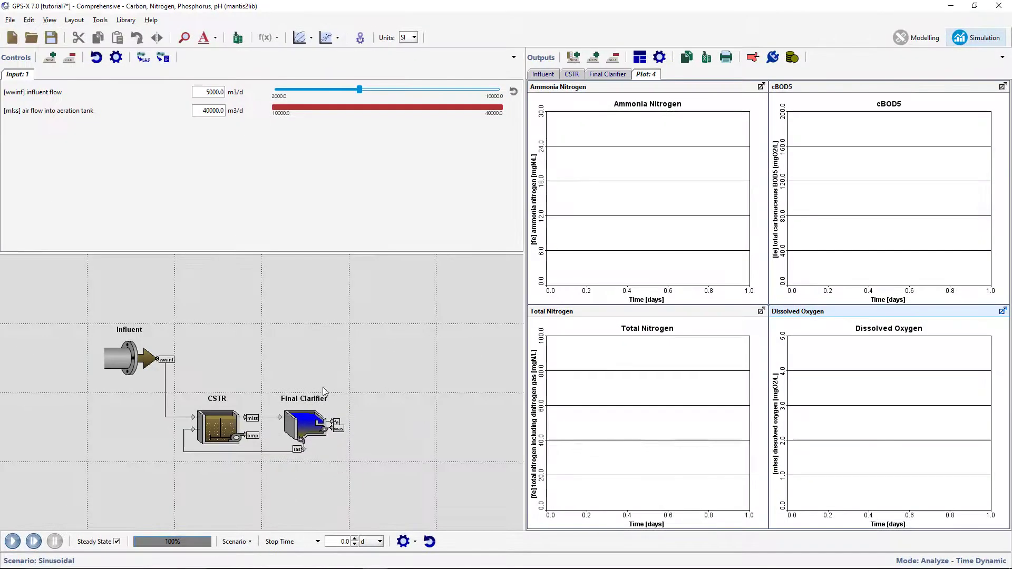
pyautogui.click(354, 539)
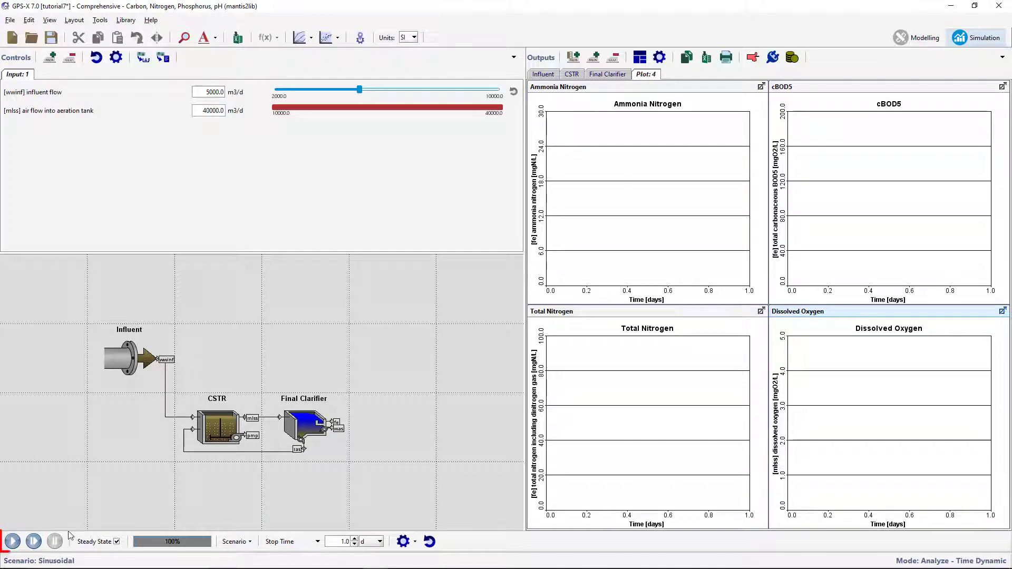
pyautogui.click(13, 541)
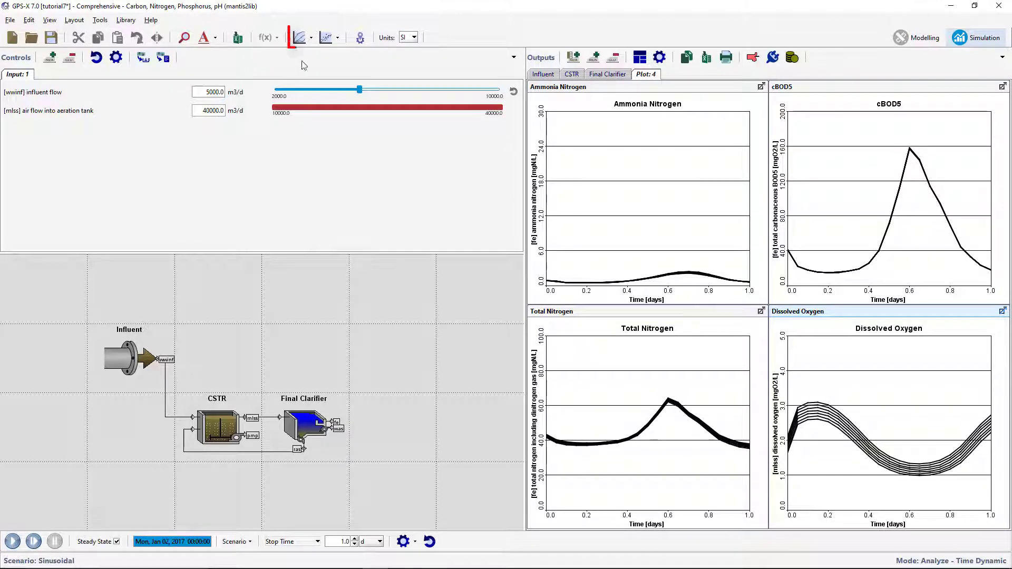
# Step: Switch to Phase Dynamic analysis and start the air-flow sweep
pyautogui.click(311, 49)
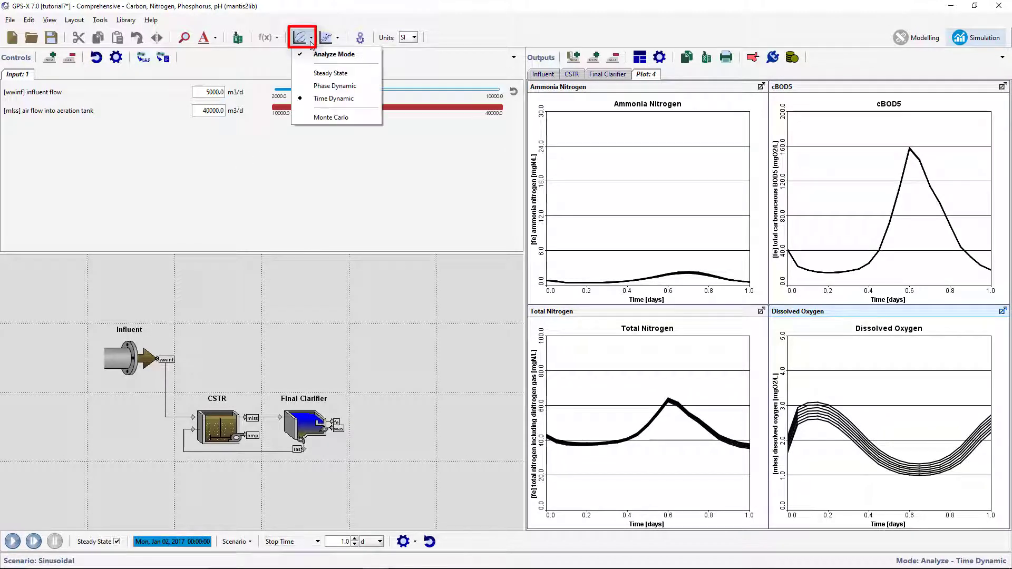
pyautogui.click(310, 87)
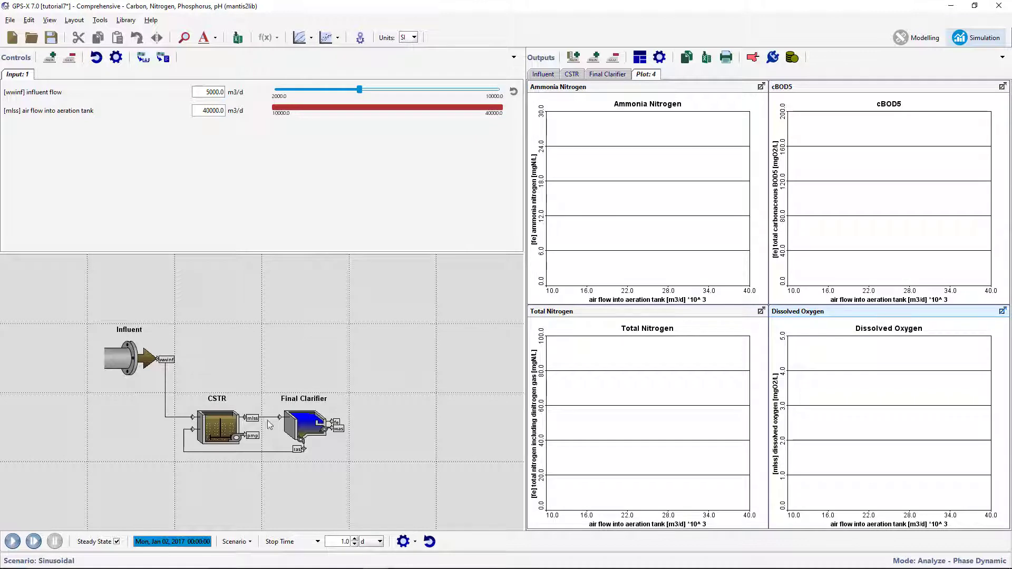
pyautogui.click(13, 542)
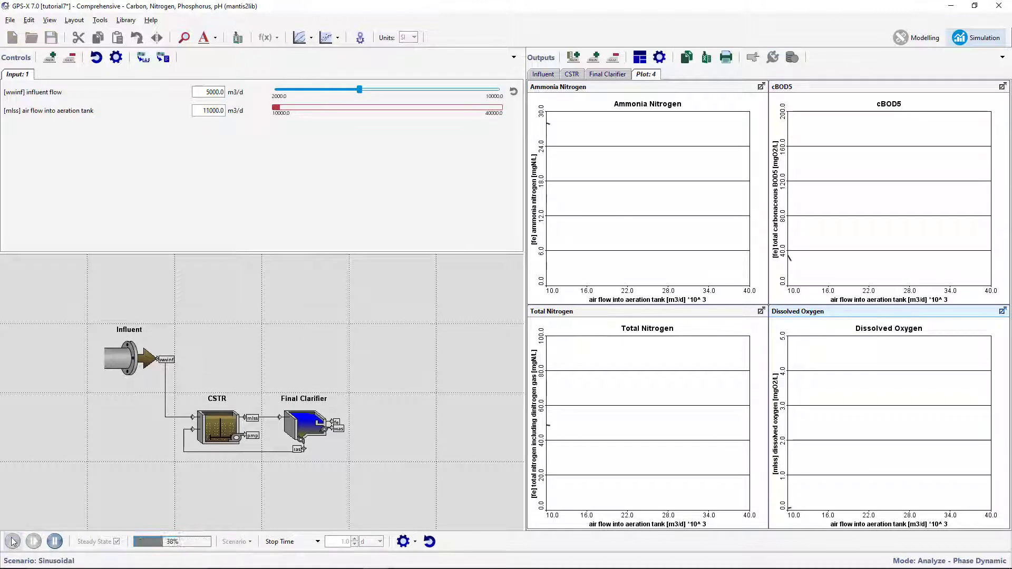